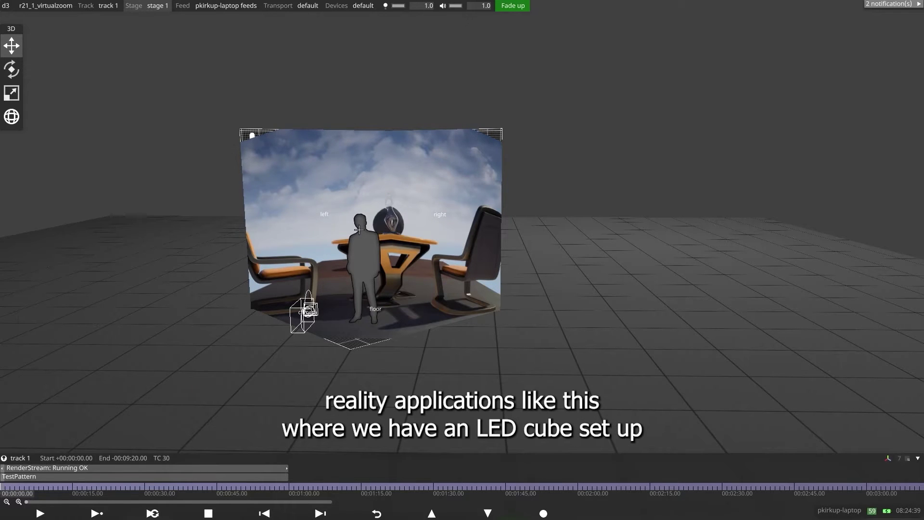
- Open the stage 1 editor and the mrset editor, widened and moved to the upper right
{"action": "mouse_move", "coordinate": [358, 230]}
{"action": "right_mouse_down"}
{"action": "mouse_move", "coordinate": [386, 230]}
{"action": "mouse_move", "coordinate": [346, 224]}
{"action": "right_mouse_up"}
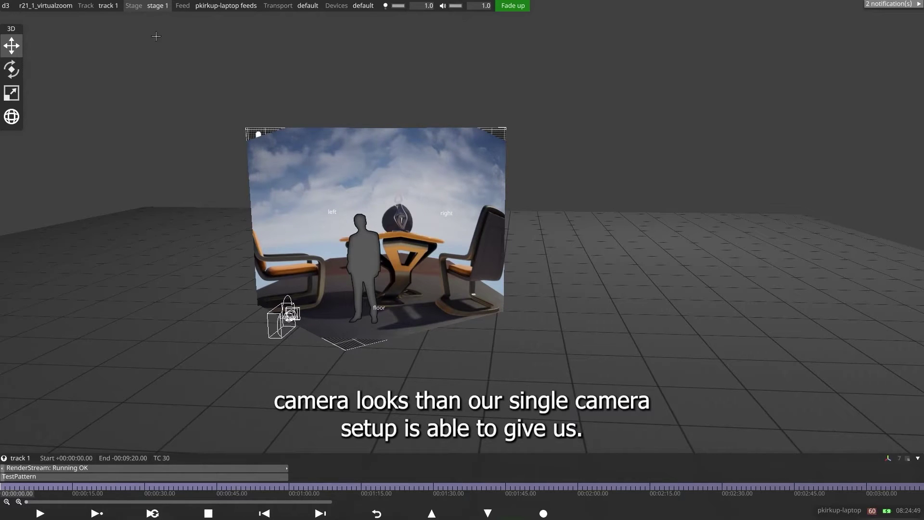
{"action": "left_click", "coordinate": [153, 8]}
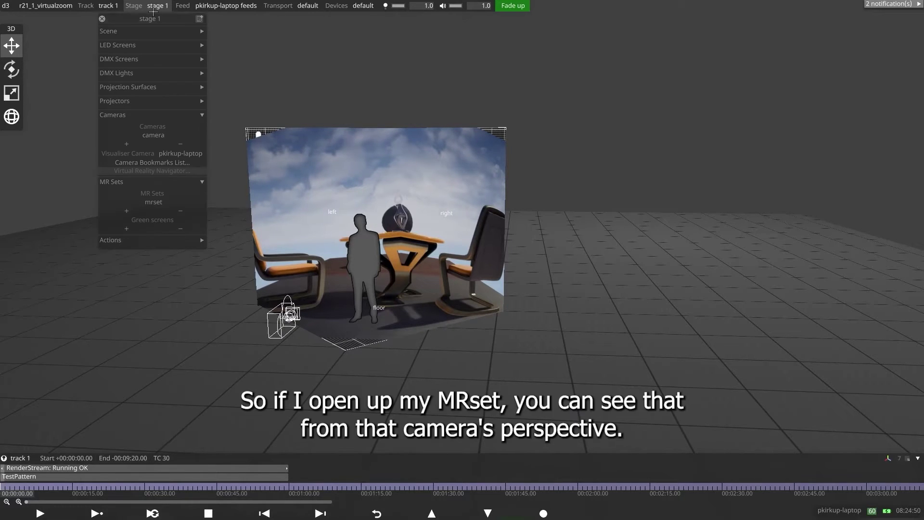
{"action": "left_click", "coordinate": [155, 203]}
{"action": "left_click_drag", "start_coordinate": [362, 173], "coordinate": [505, 175]}
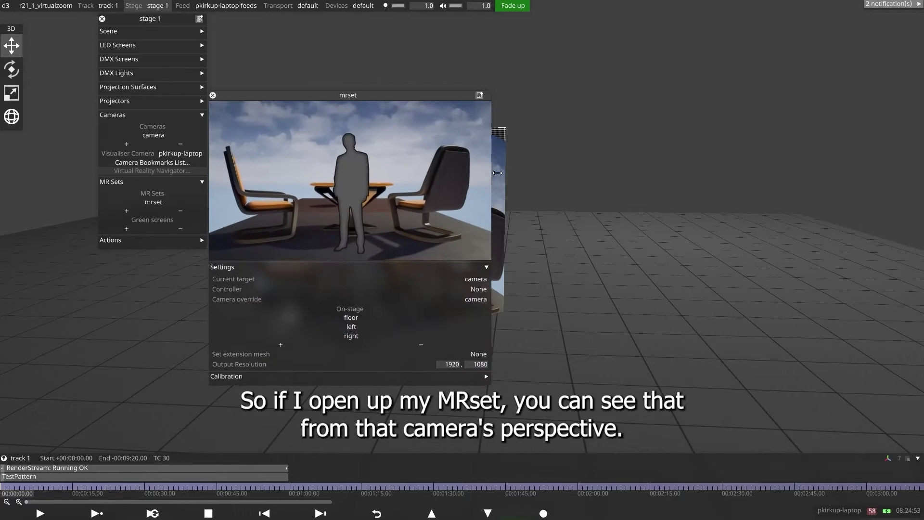
{"action": "left_click_drag", "start_coordinate": [354, 100], "coordinate": [675, 40]}
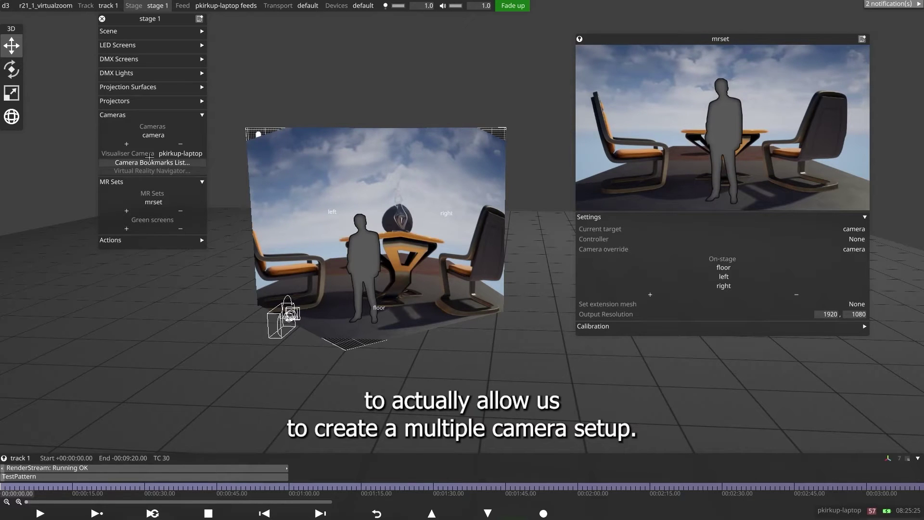
- Add a VirtualCamera named 'virtual' to the stage's Cameras list
{"action": "left_click", "coordinate": [124, 142]}
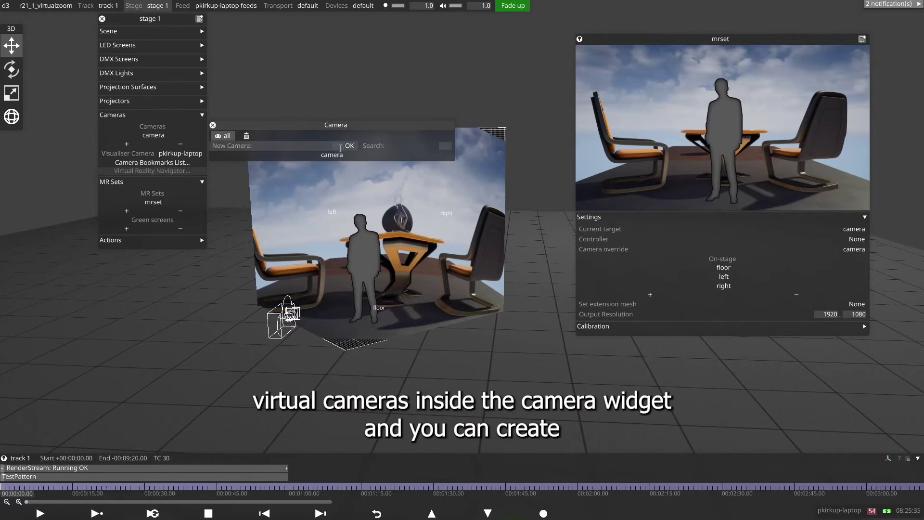
{"action": "type", "text": "virtual"}
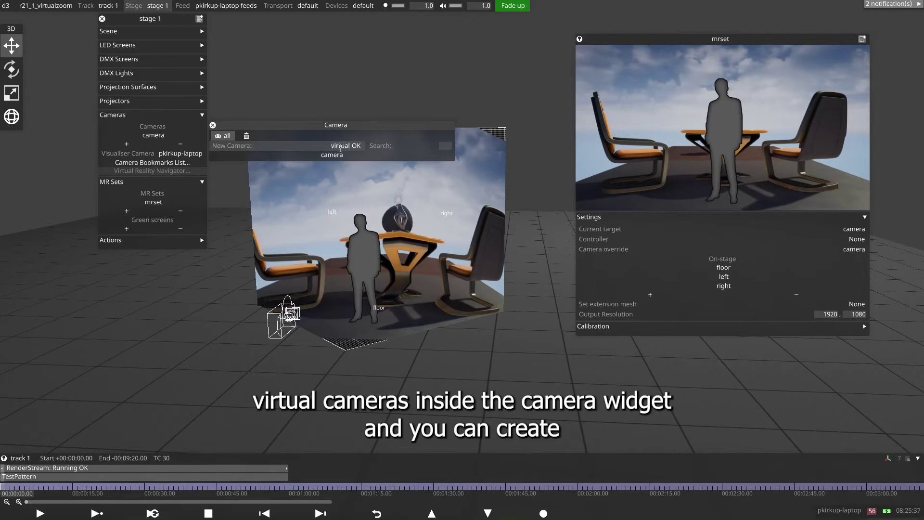
{"action": "key", "text": "Return"}
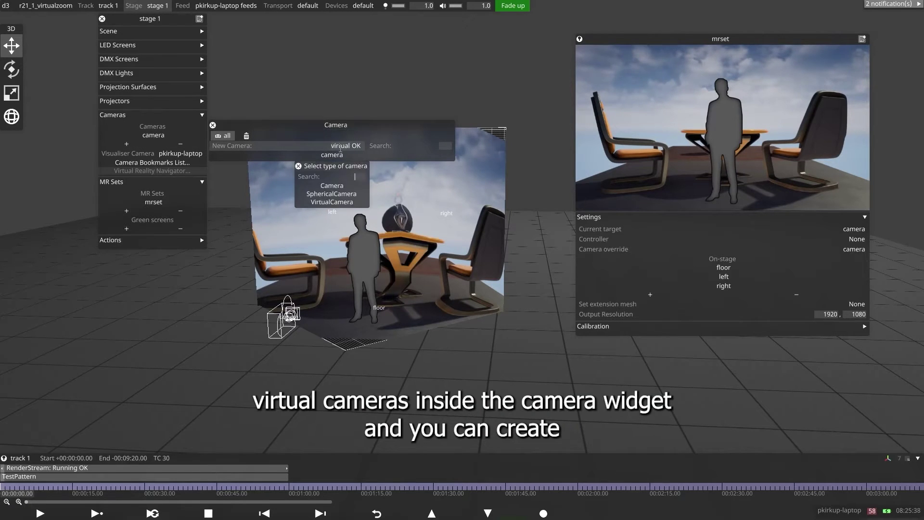
{"action": "left_click", "coordinate": [344, 202]}
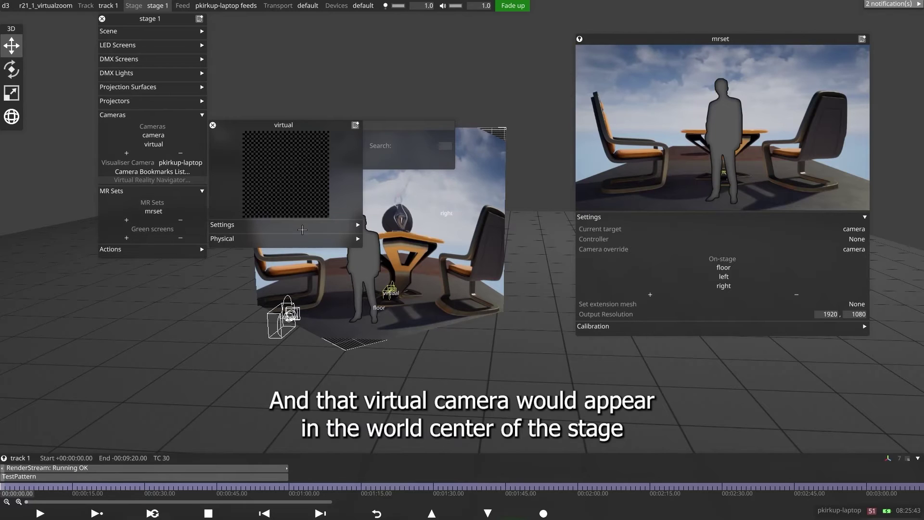
- Set the virtual camera's parent camera to the real camera 'camera'
{"action": "left_click", "coordinate": [264, 224]}
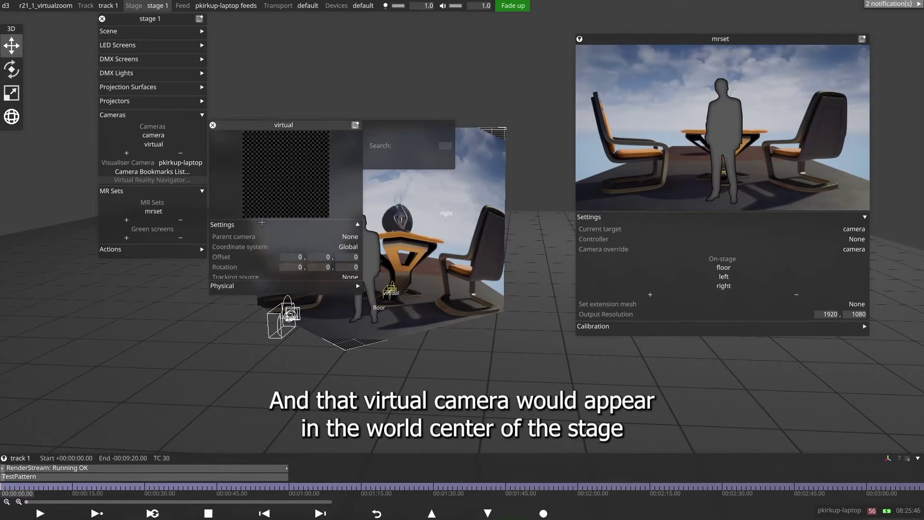
{"action": "left_click", "coordinate": [343, 236]}
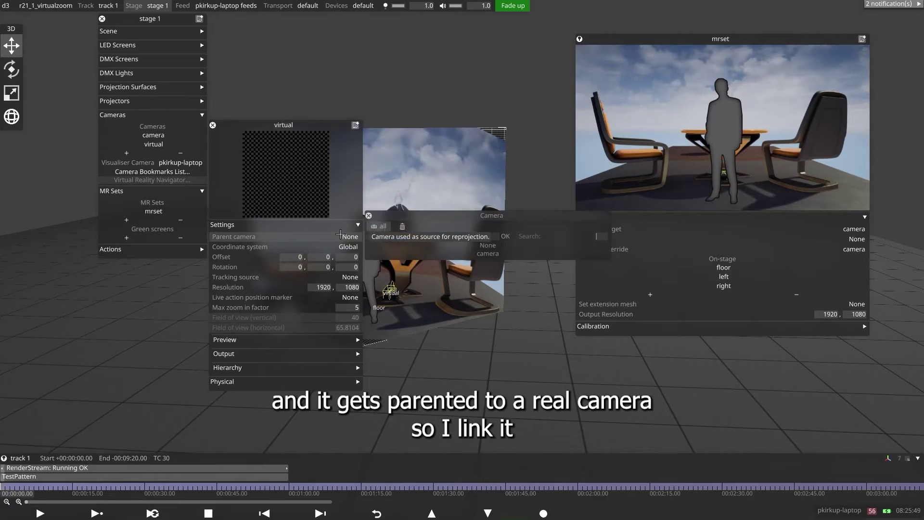
{"action": "left_click", "coordinate": [452, 255]}
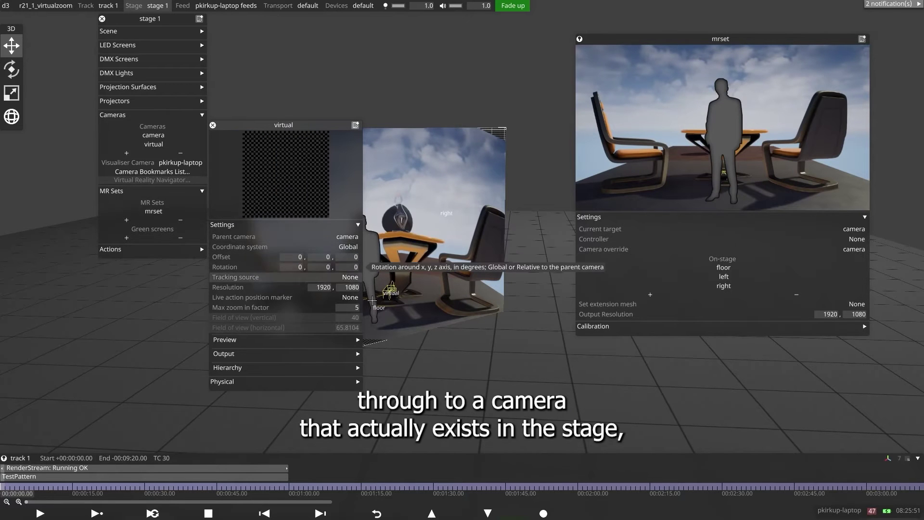
- Set the virtual camera's Z offset to -5.3
{"action": "left_click", "coordinate": [348, 256]}
{"action": "type", "text": "-1.9"}
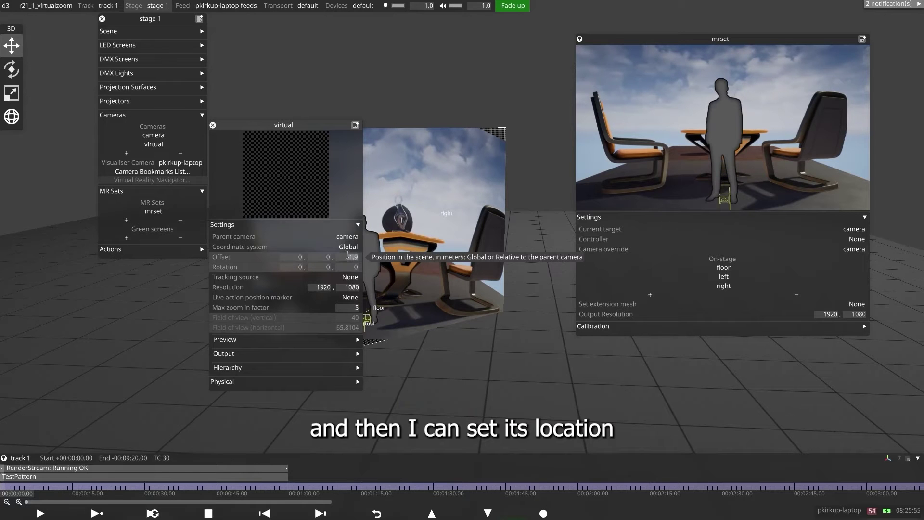
{"action": "mouse_move", "coordinate": [348, 256]}
{"action": "left_mouse_down"}
{"action": "mouse_move", "coordinate": [319, 253]}
{"action": "mouse_move", "coordinate": [360, 268]}
{"action": "left_mouse_up"}
- Adjust the virtual camera's offset to Y 1.1 and Z -7.7, pulling it further back
{"action": "left_click_drag", "start_coordinate": [385, 366], "coordinate": [468, 382]}
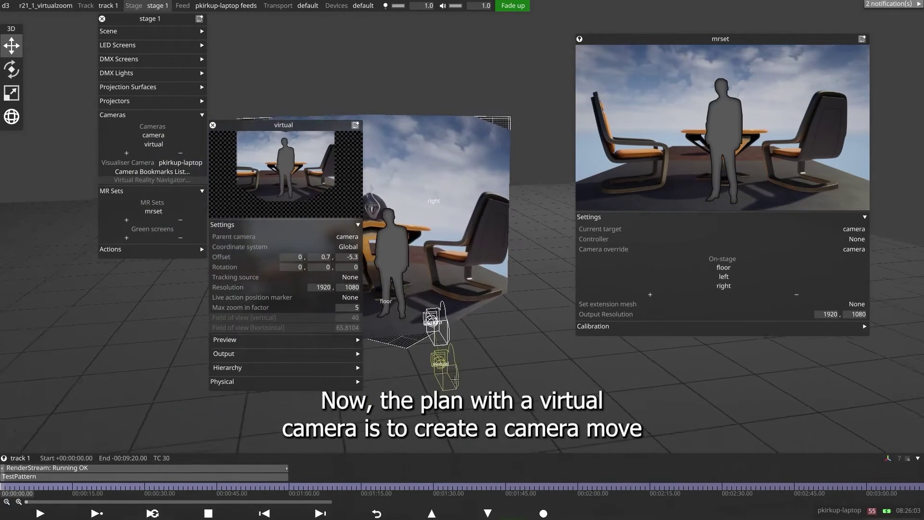
{"action": "left_click_drag", "start_coordinate": [344, 257], "coordinate": [318, 256]}
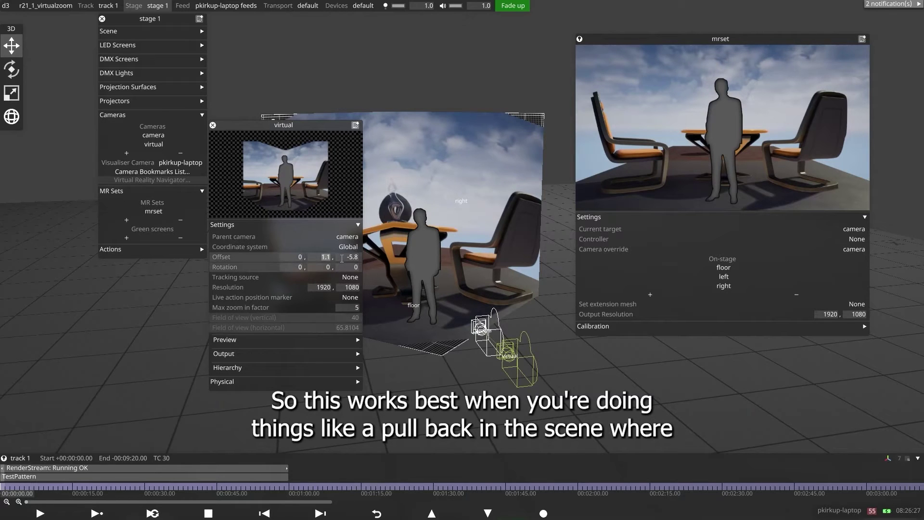
{"action": "scroll", "coordinate": [341, 259], "scroll_direction": "down", "scroll_amount": 11}
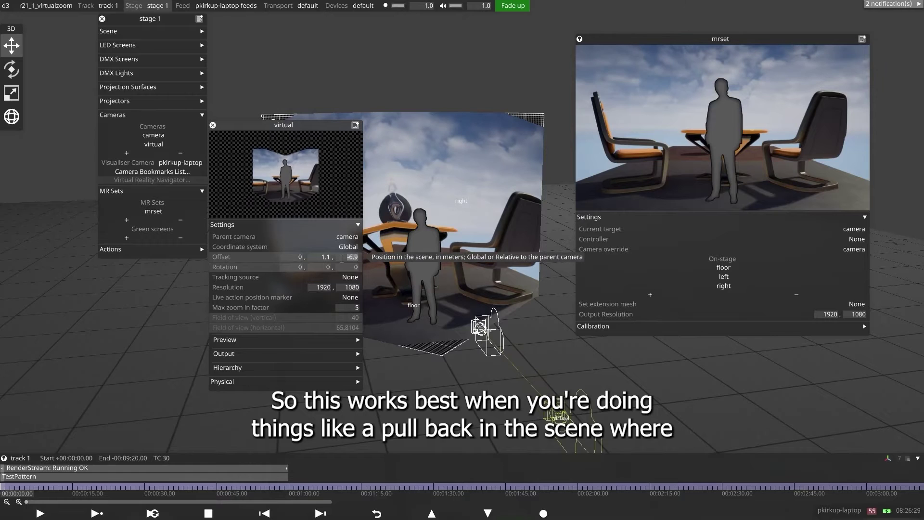
{"action": "scroll", "coordinate": [342, 258], "scroll_direction": "down", "scroll_amount": 6}
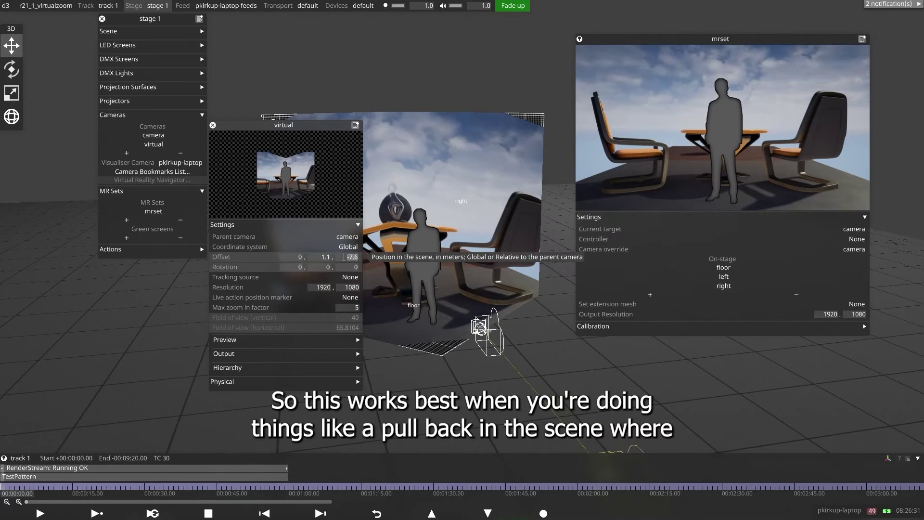
{"action": "scroll", "coordinate": [342, 256], "scroll_direction": "down", "scroll_amount": 2}
{"action": "scroll", "coordinate": [474, 375], "scroll_direction": "up", "scroll_amount": 3}
{"action": "scroll", "coordinate": [474, 375], "scroll_direction": "down", "scroll_amount": 4}
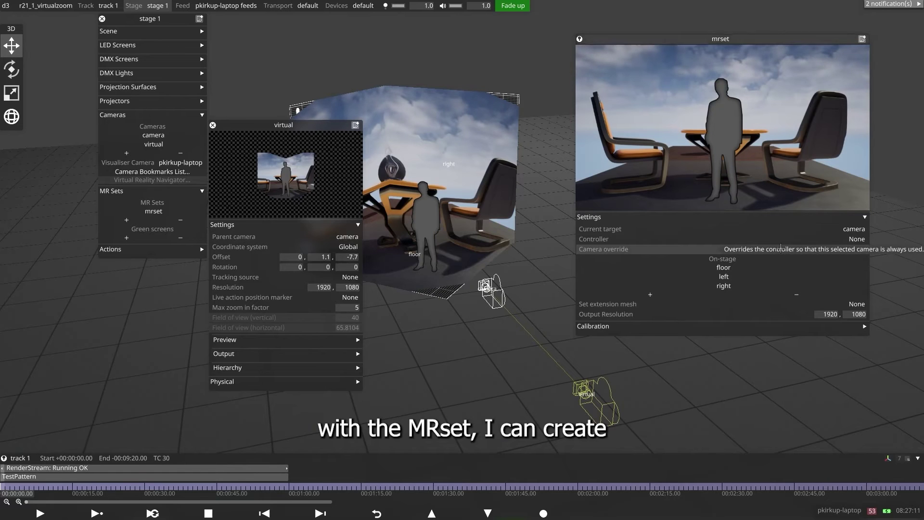
- Set the mrset's Camera override to the virtual camera
{"action": "left_click", "coordinate": [781, 249]}
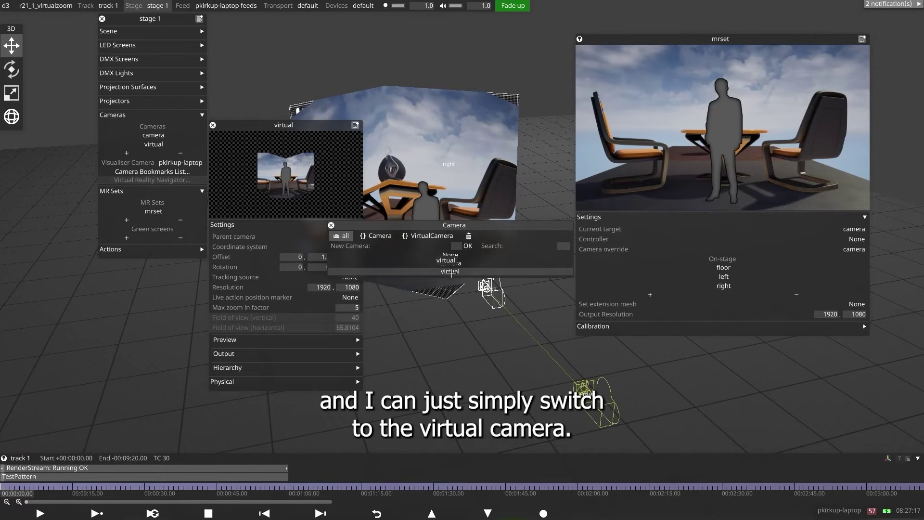
{"action": "left_click", "coordinate": [452, 272]}
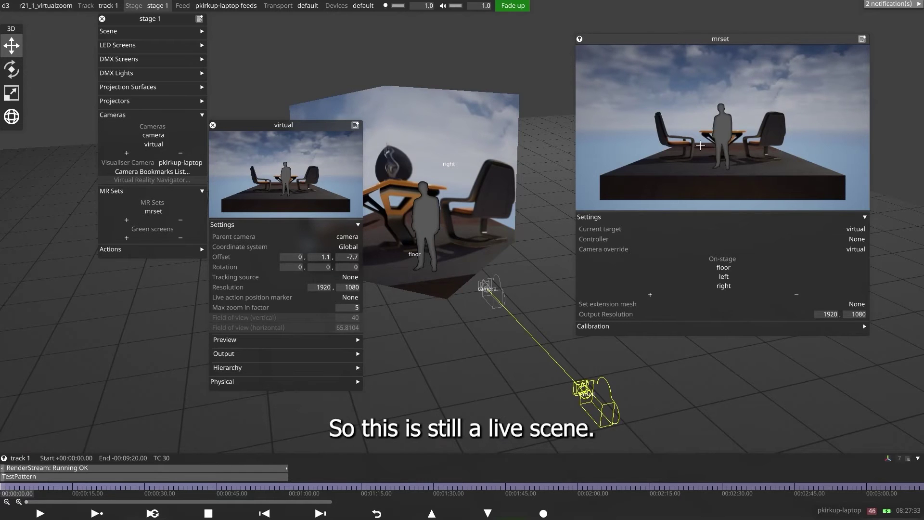
{"action": "left_click", "coordinate": [488, 289]}
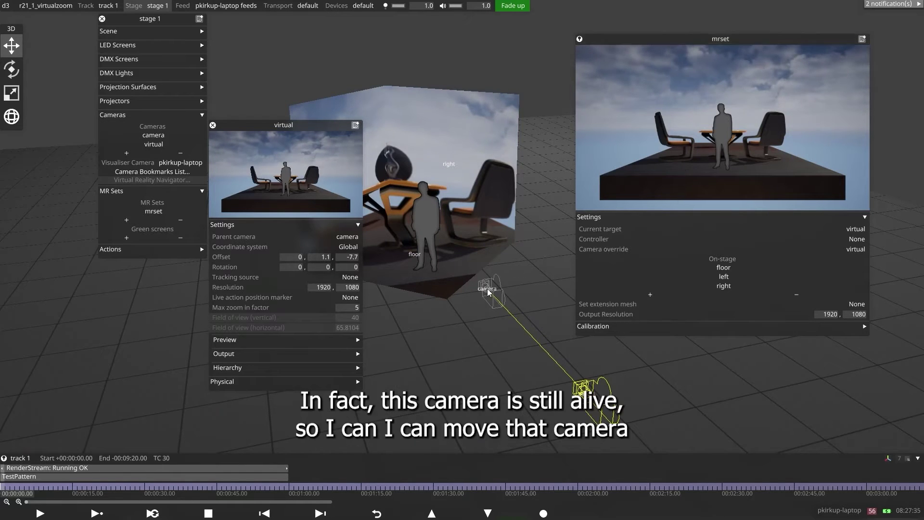
{"action": "mouse_move", "coordinate": [525, 282]}
{"action": "left_mouse_down"}
{"action": "mouse_move", "coordinate": [484, 293]}
{"action": "mouse_move", "coordinate": [559, 277]}
{"action": "mouse_move", "coordinate": [501, 291]}
{"action": "mouse_move", "coordinate": [547, 282]}
{"action": "mouse_move", "coordinate": [525, 291]}
{"action": "left_mouse_up"}
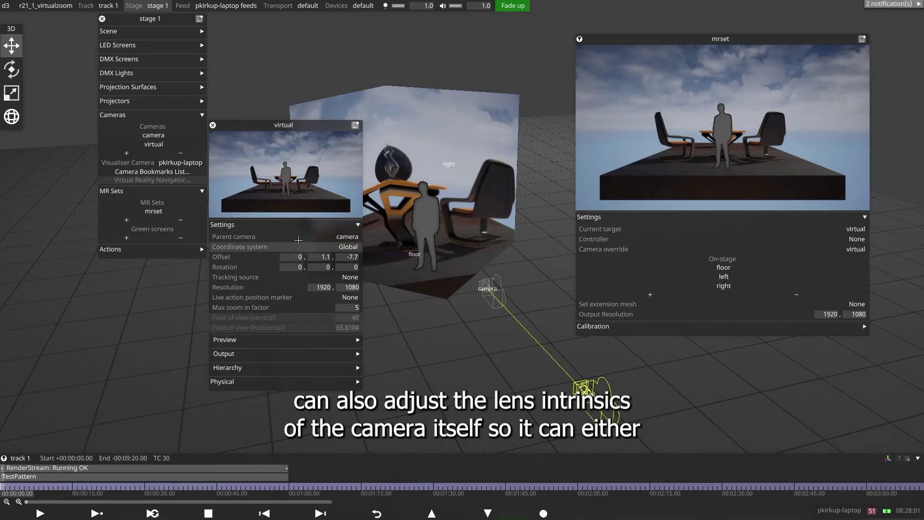
- Review the virtual camera's lens settings, with intrinsics sourced from the parent camera
{"action": "left_click", "coordinate": [291, 381]}
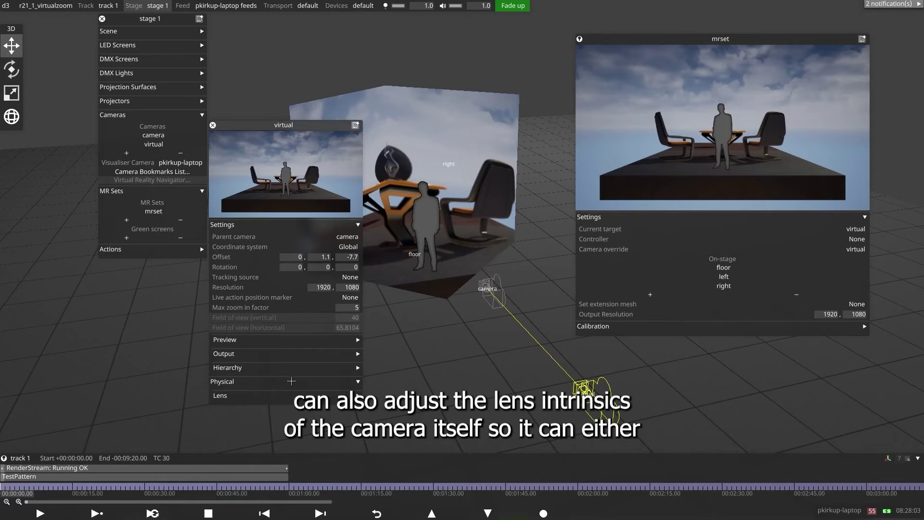
{"action": "left_click", "coordinate": [296, 393]}
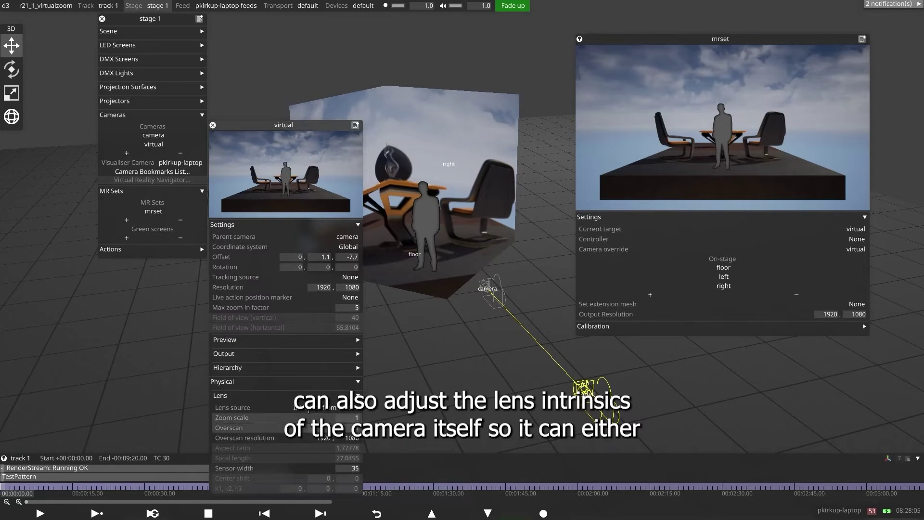
{"action": "left_click", "coordinate": [359, 410]}
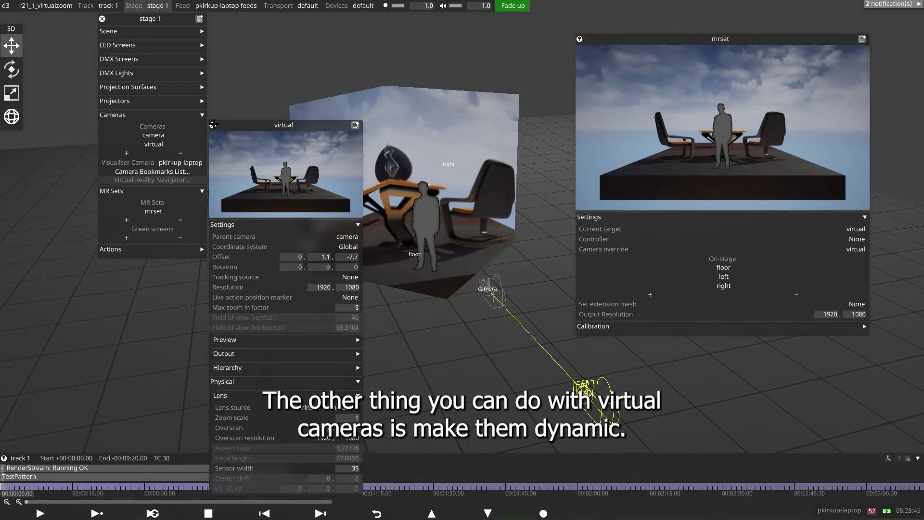
- Close the virtual camera editor and add an AnimateCameraControl layer to track 1
{"action": "left_click", "coordinate": [213, 125]}
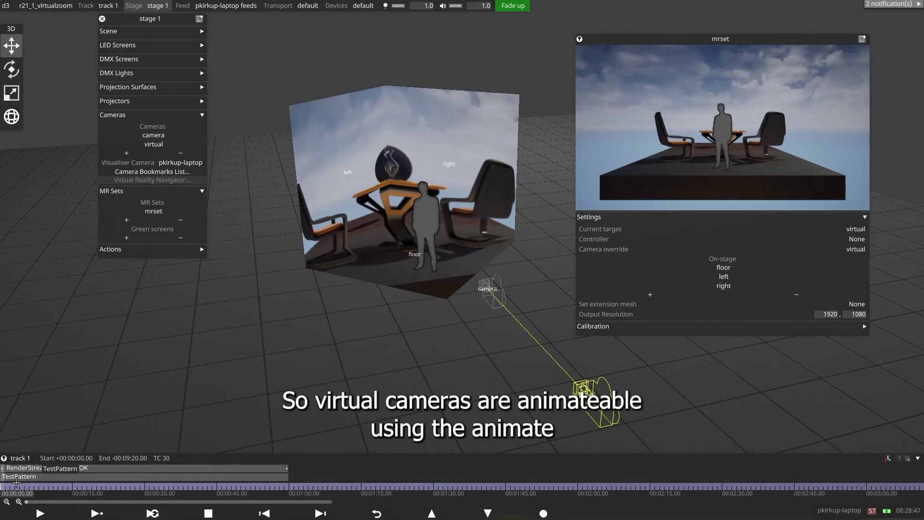
{"action": "right_click", "coordinate": [16, 482]}
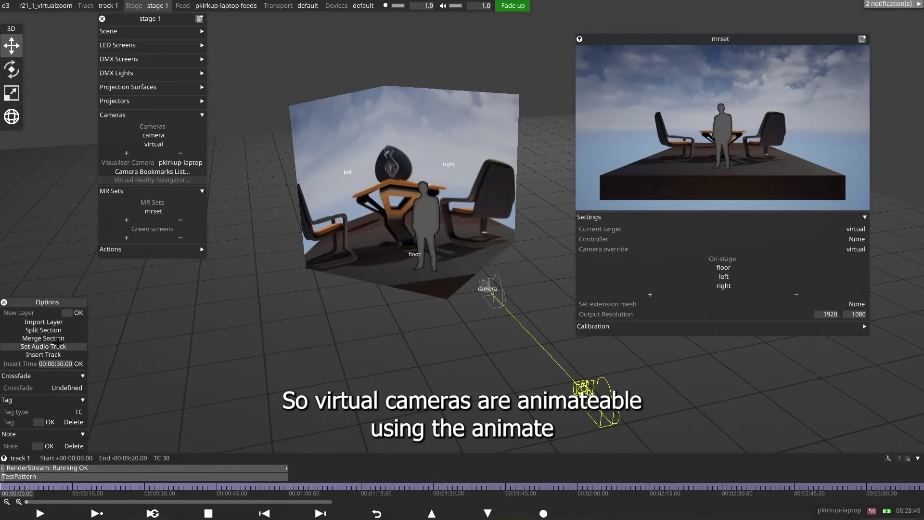
{"action": "left_click", "coordinate": [67, 312]}
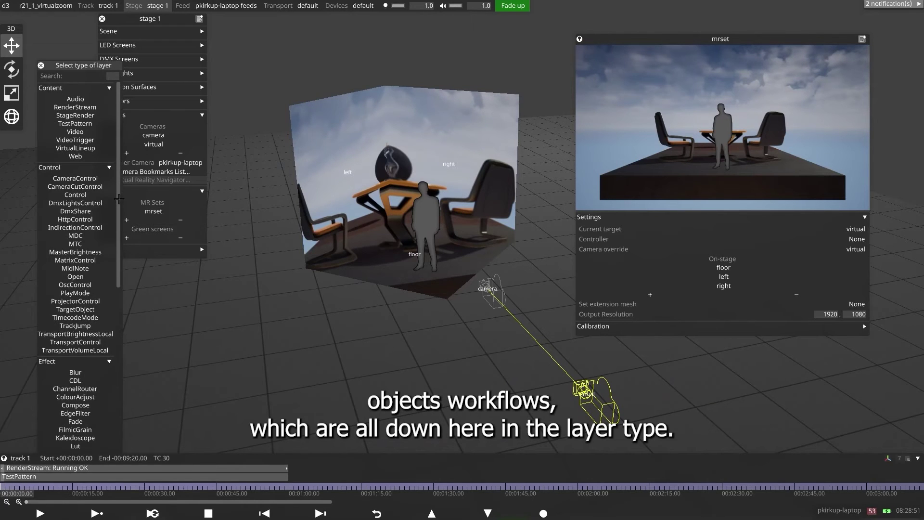
{"action": "left_click_drag", "start_coordinate": [119, 199], "coordinate": [120, 395]}
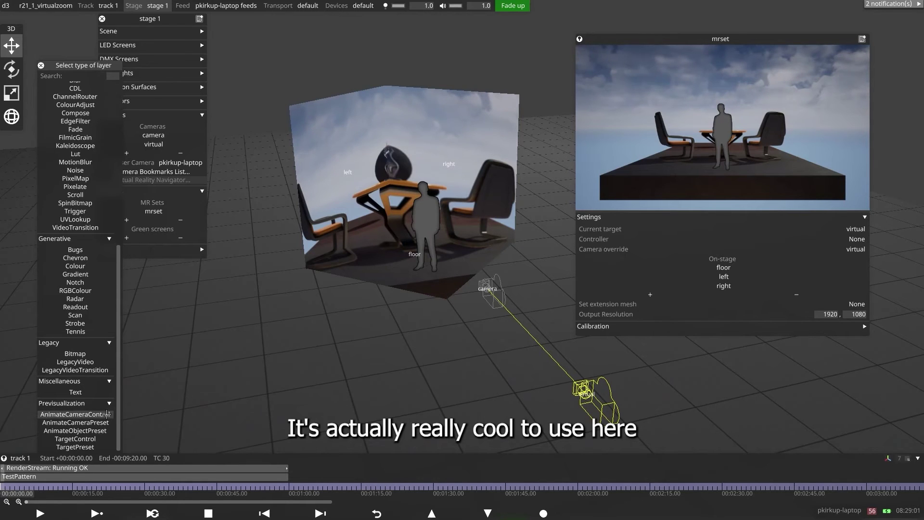
{"action": "left_click", "coordinate": [107, 414]}
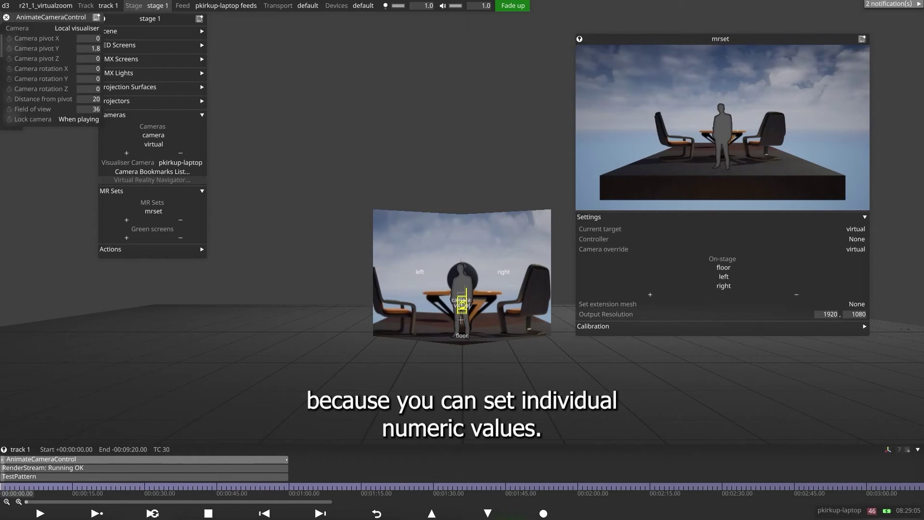
- Make the AnimateCameraControl layer drive the virtual camera
{"action": "left_click", "coordinate": [38, 28]}
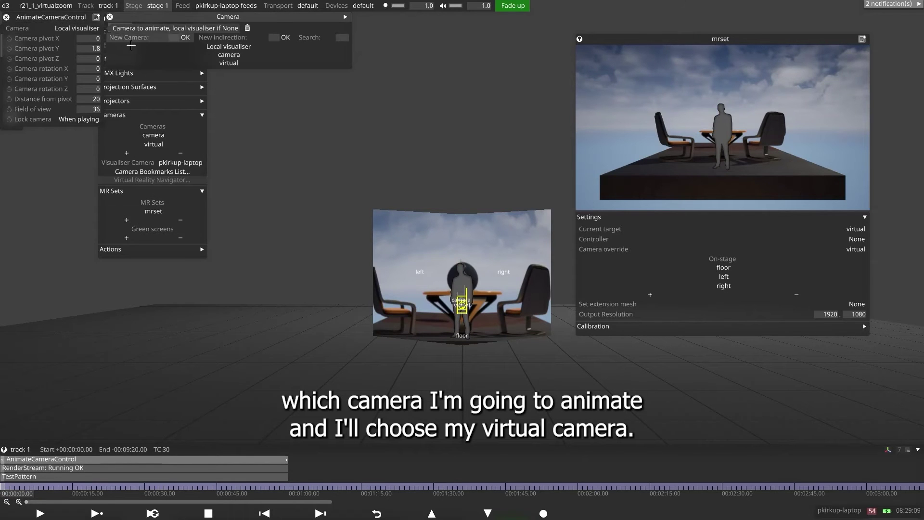
{"action": "left_click", "coordinate": [229, 62]}
{"action": "left_click_drag", "start_coordinate": [367, 340], "coordinate": [407, 325]}
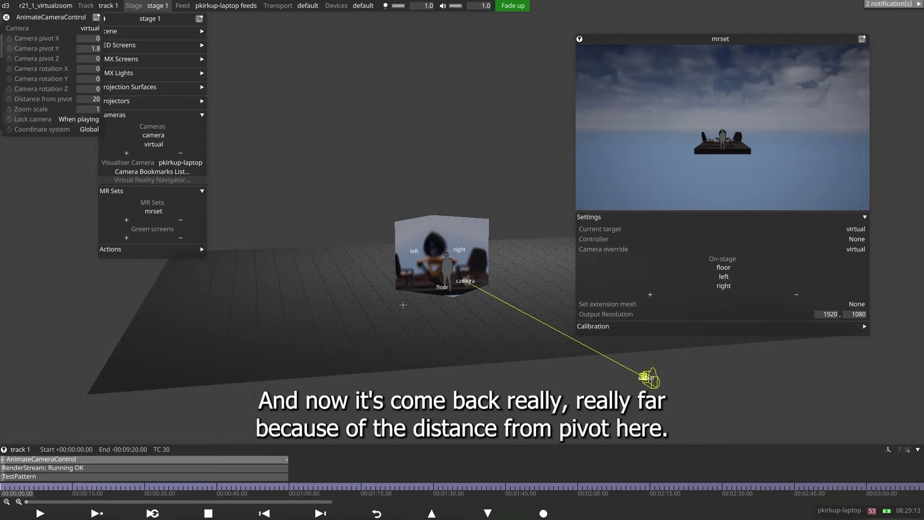
- Set the layer's distance from pivot to 8
{"action": "left_click", "coordinate": [83, 99]}
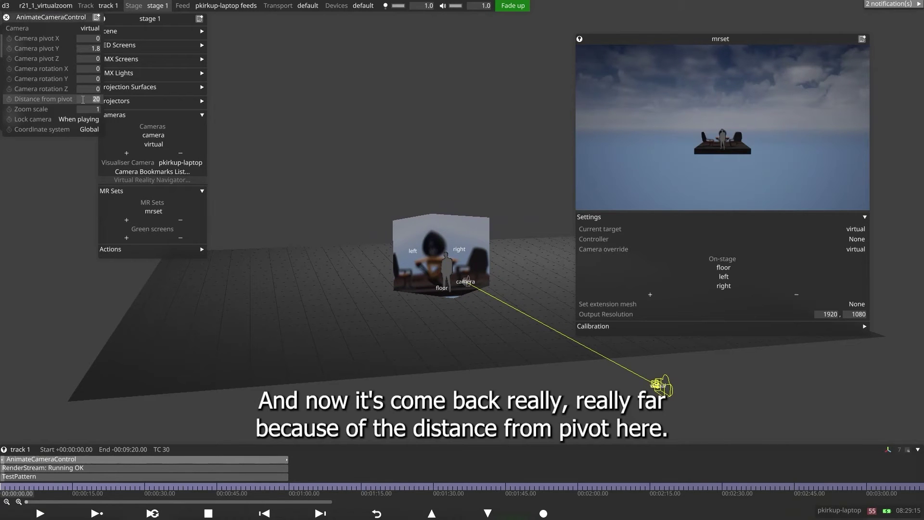
{"action": "type", "text": "-8"}
{"action": "key", "text": "Return"}
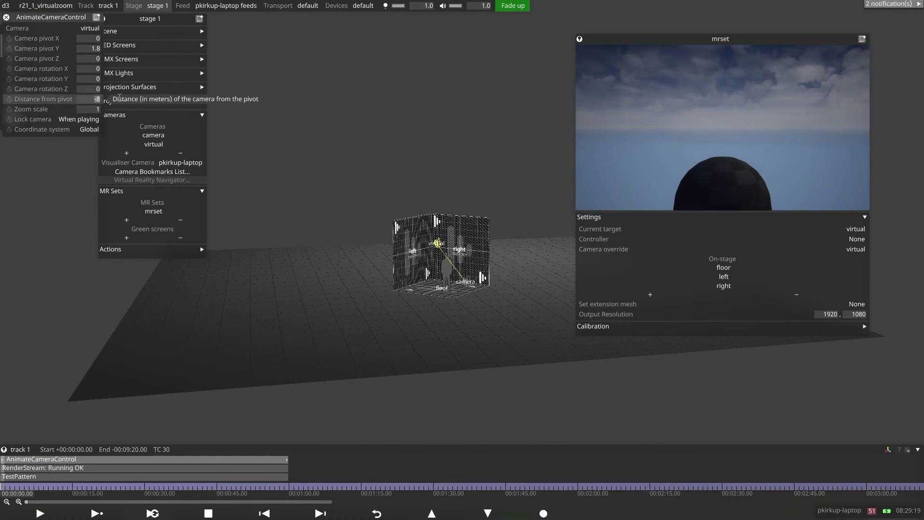
{"action": "left_click_drag", "start_coordinate": [402, 336], "coordinate": [446, 316]}
- Set the layer's camera pivot Y to 1.2
{"action": "left_click", "coordinate": [89, 48]}
{"action": "type", "text": "1.4"}
{"action": "key", "text": "Return"}
{"action": "type", "text": "1.2"}
{"action": "key", "text": "Return"}
- Keyframe distance from pivot 3 and a raised camera pivot Y of 1.5 at 00:00:06
{"action": "left_click_drag", "start_coordinate": [346, 306], "coordinate": [331, 361]}
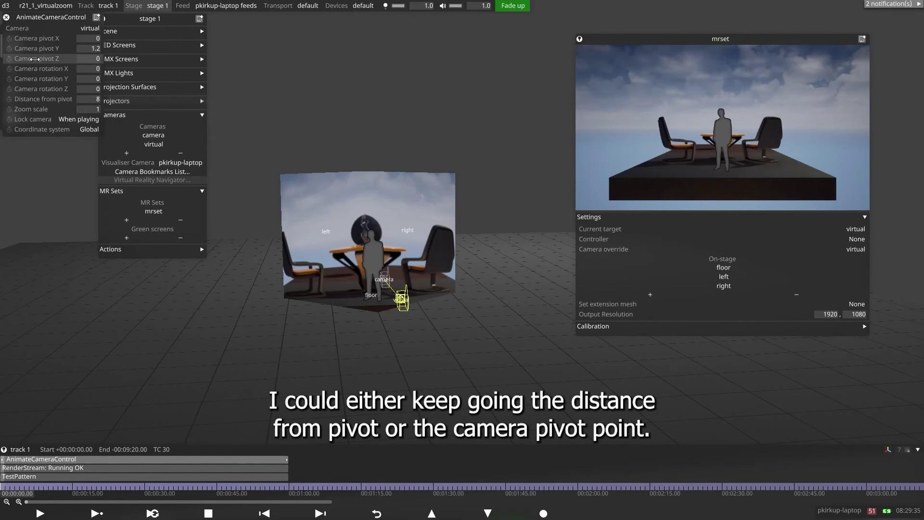
{"action": "left_click", "coordinate": [12, 98]}
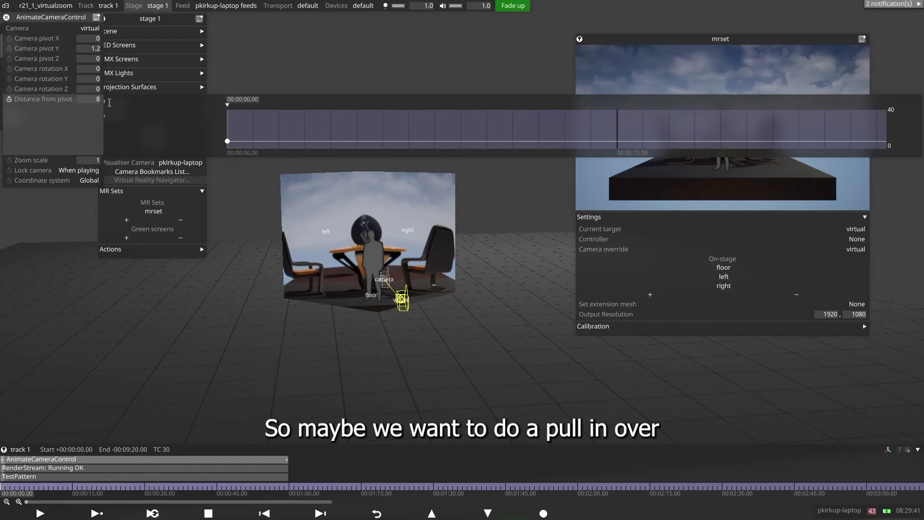
{"action": "left_click", "coordinate": [30, 487]}
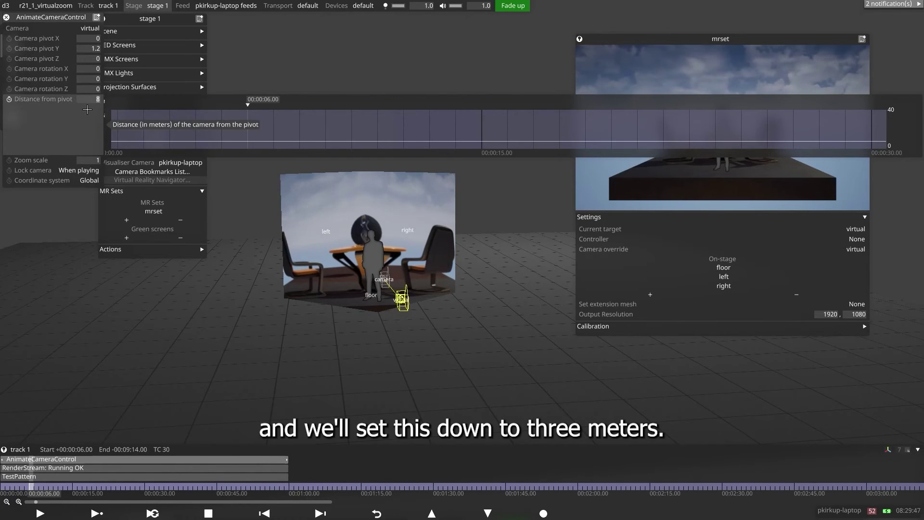
{"action": "type", "text": "3"}
{"action": "key", "text": "Return"}
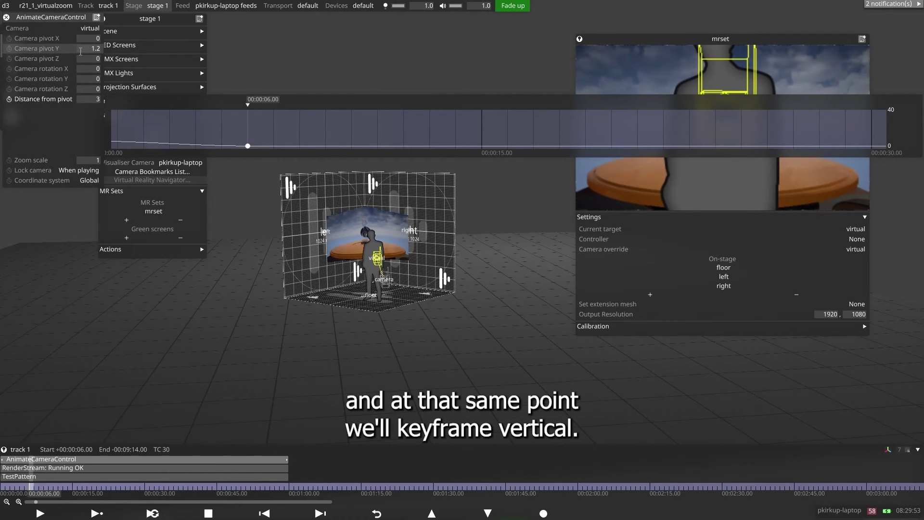
{"action": "left_click", "coordinate": [13, 48]}
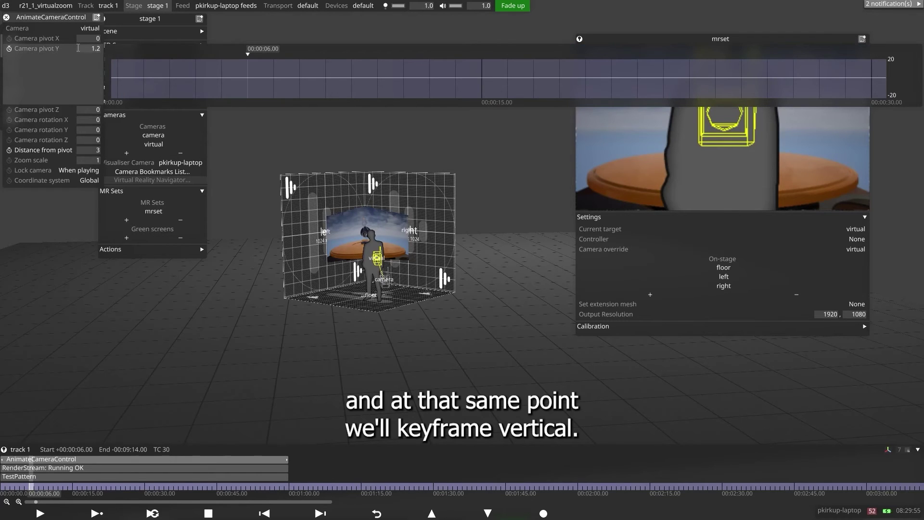
{"action": "left_click_drag", "start_coordinate": [71, 49], "coordinate": [71, 49]}
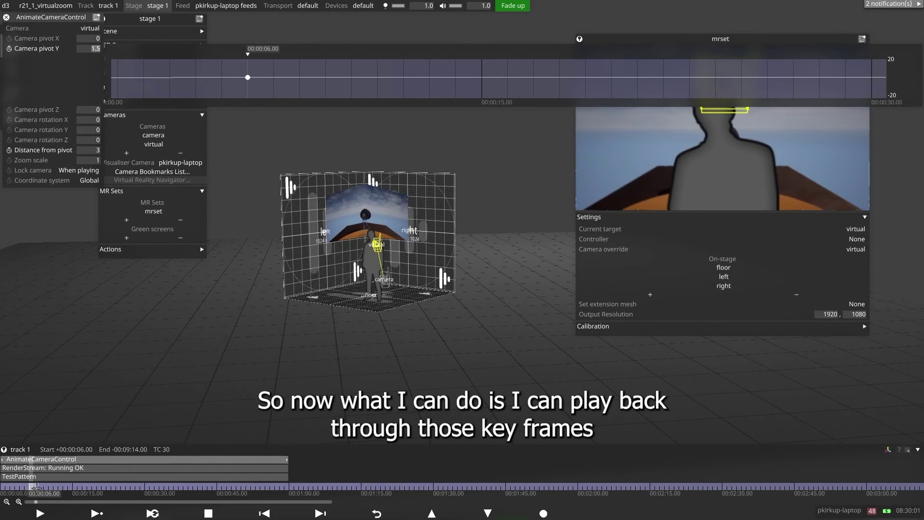
- Rewind to 00:00:00, close the curve editor, and play the pull-in before returning to the start
{"action": "left_click_drag", "start_coordinate": [36, 488], "coordinate": [3, 488]}
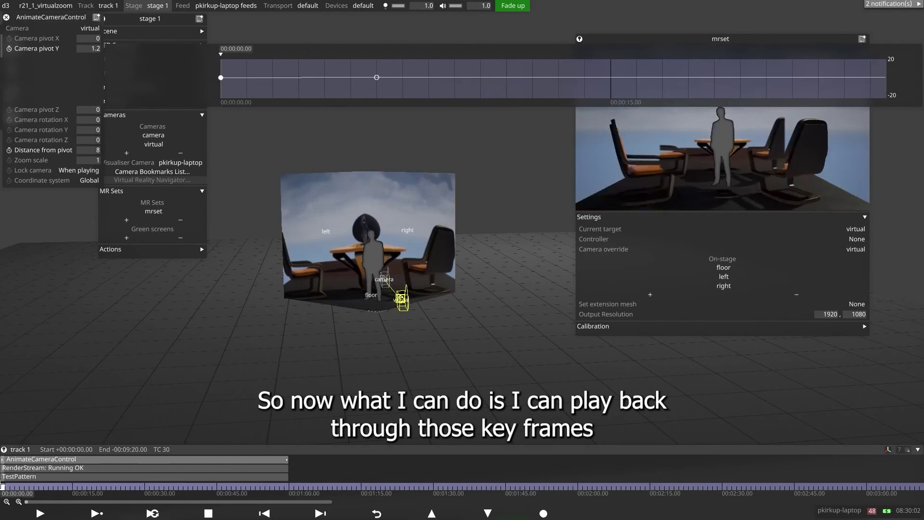
{"action": "left_click", "coordinate": [33, 57]}
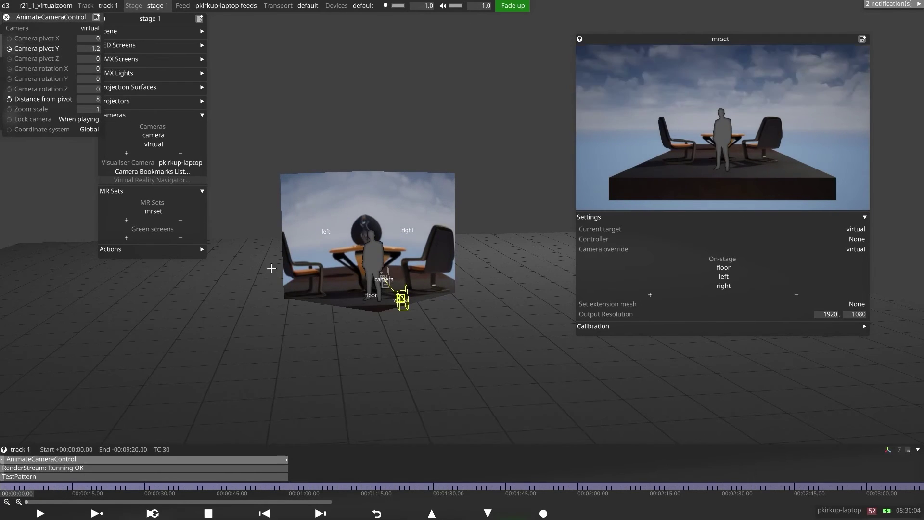
{"action": "left_click", "coordinate": [37, 513]}
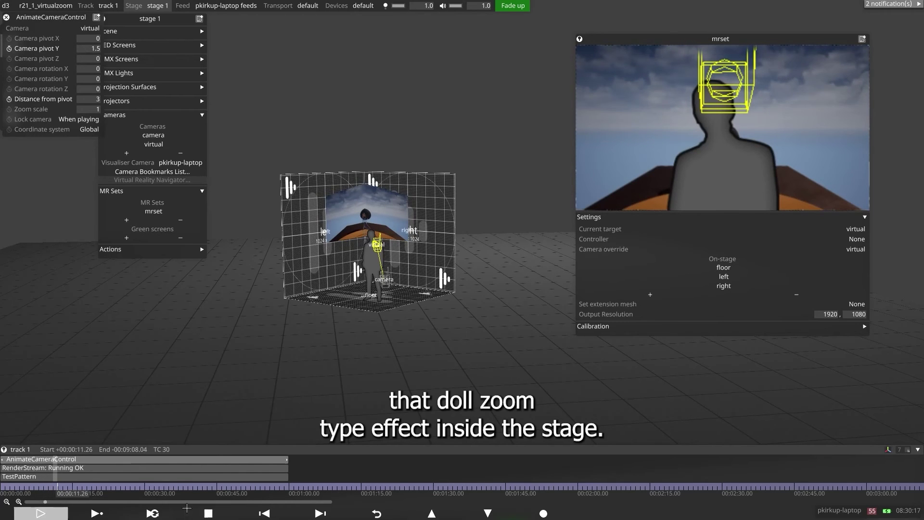
{"action": "left_click", "coordinate": [208, 513]}
{"action": "left_click", "coordinate": [264, 513]}
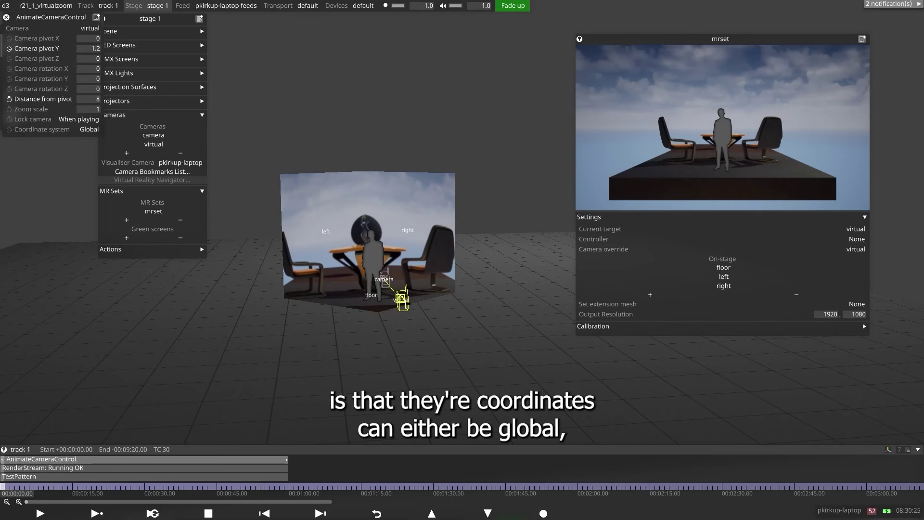
- Switch the virtual camera to Relative coordinates and set its Offset Z to -4.8
{"action": "left_click", "coordinate": [402, 299]}
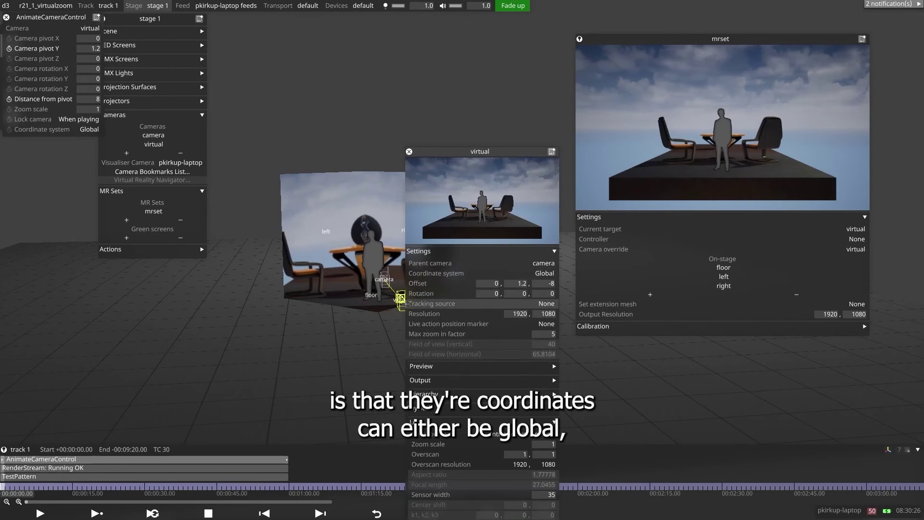
{"action": "left_click", "coordinate": [534, 274]}
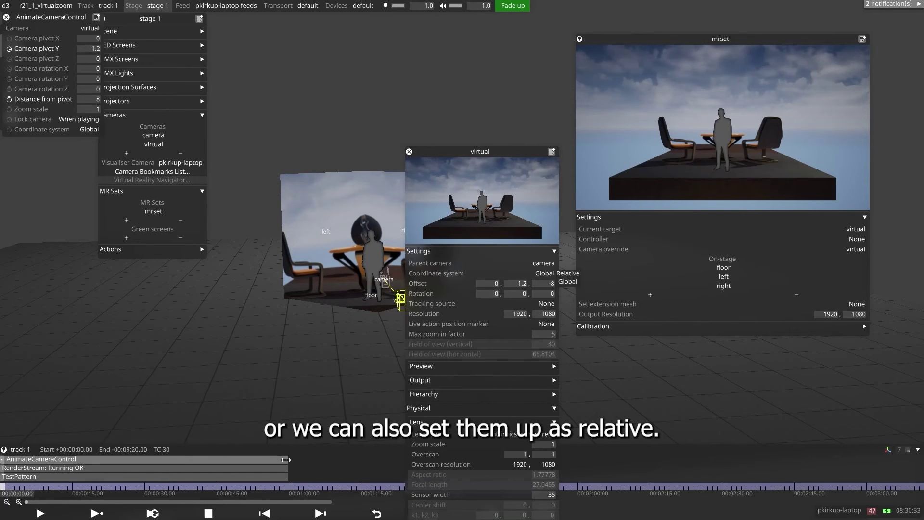
{"action": "left_click", "coordinate": [89, 487]}
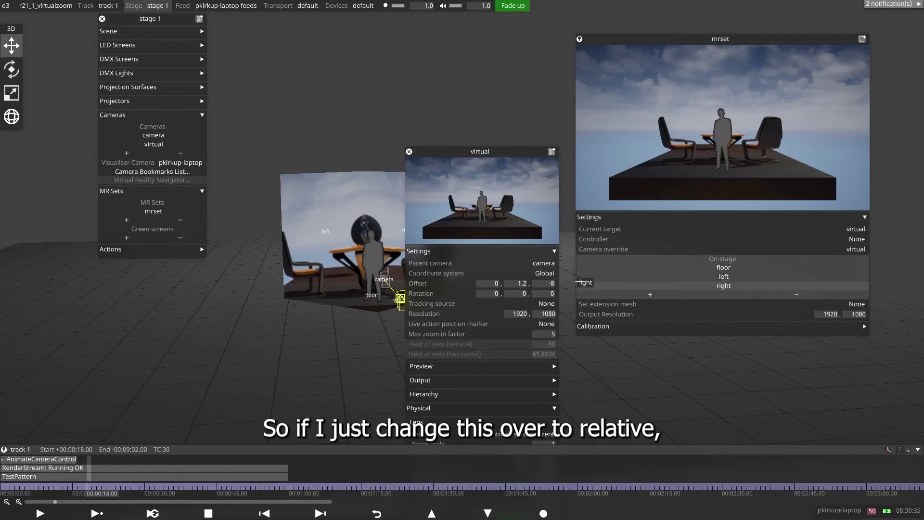
{"action": "left_click", "coordinate": [544, 273]}
{"action": "left_click", "coordinate": [566, 274]}
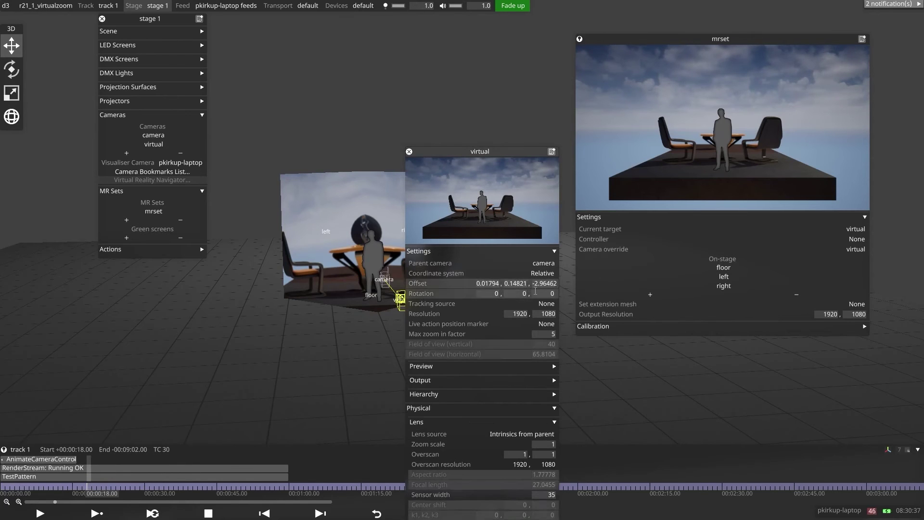
{"action": "type", "text": "-4.7"}
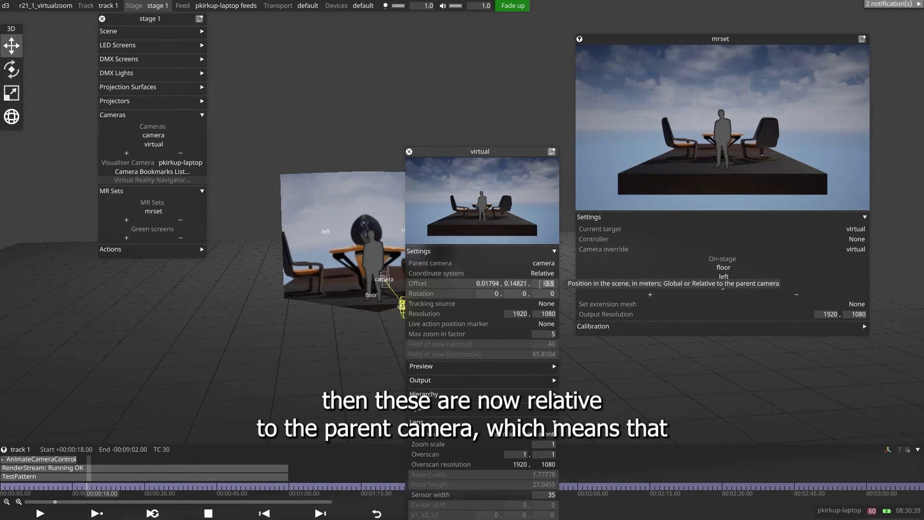
{"action": "key", "text": "BackSpace"}
{"action": "type", "text": "8"}
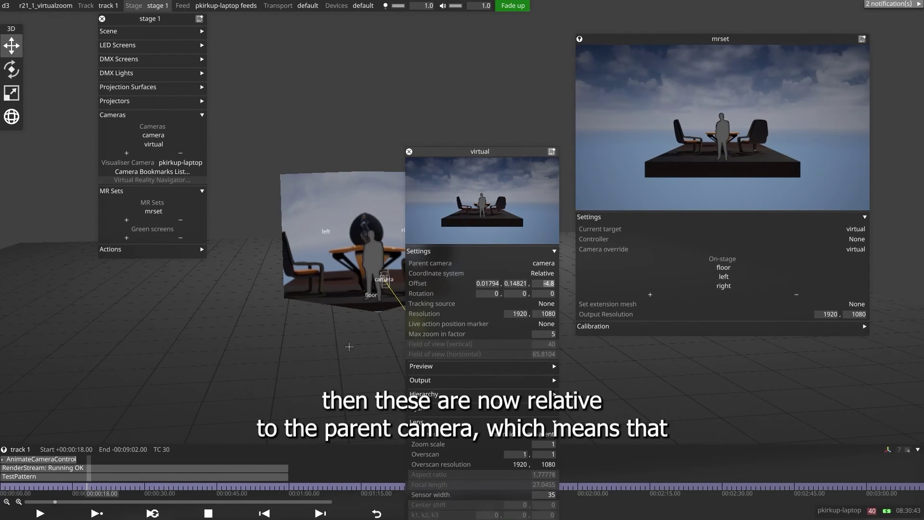
- Orbit the view and slide the real camera along X to show the virtual camera following
{"action": "left_click_drag", "start_coordinate": [346, 343], "coordinate": [232, 338]}
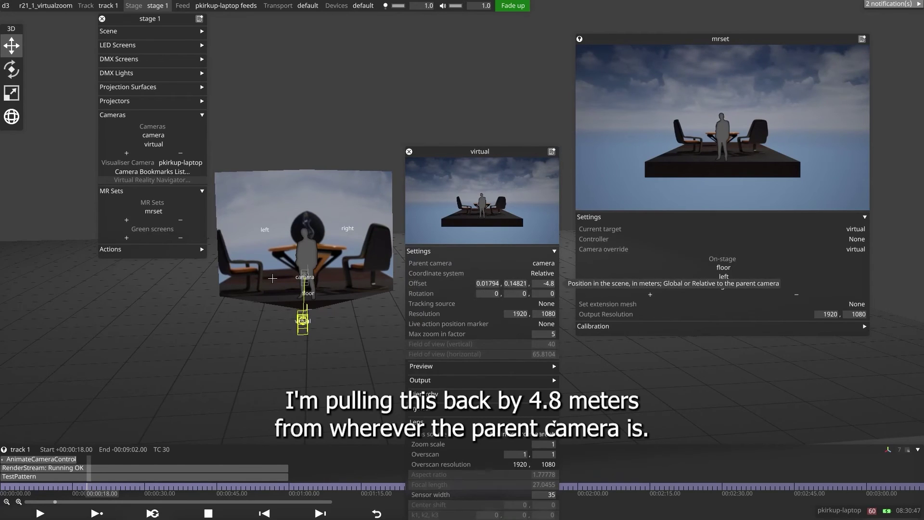
{"action": "mouse_move", "coordinate": [326, 279]}
{"action": "mouse_move", "coordinate": [340, 277]}
{"action": "left_mouse_down"}
{"action": "mouse_move", "coordinate": [261, 282]}
{"action": "mouse_move", "coordinate": [408, 280]}
{"action": "mouse_move", "coordinate": [345, 288]}
{"action": "left_mouse_up"}
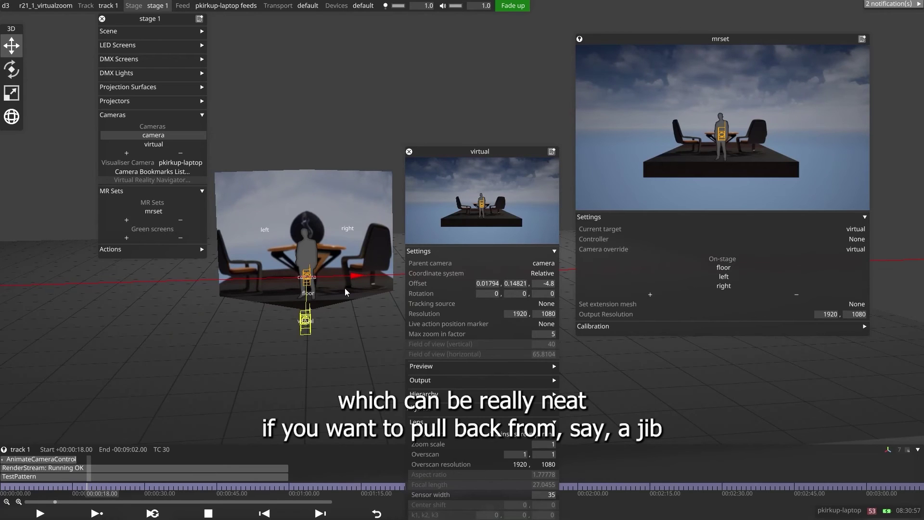
{"action": "left_click_drag", "start_coordinate": [345, 288], "coordinate": [345, 288]}
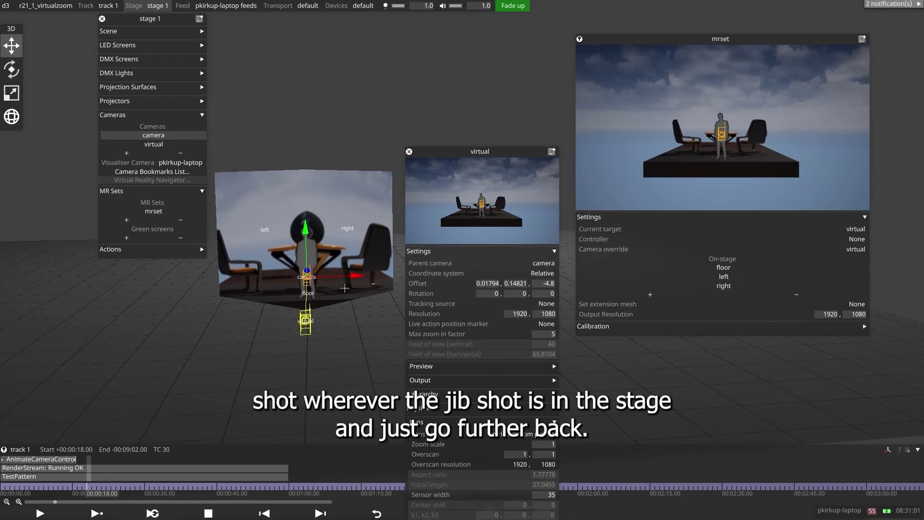
- Switch the virtual camera to Global coordinates and drag it left to offset X -0.38869
{"action": "left_click", "coordinate": [553, 273]}
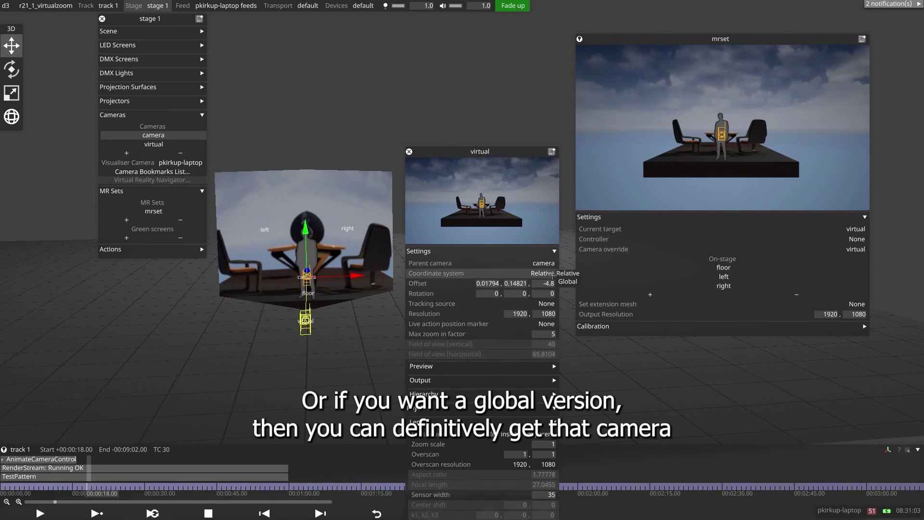
{"action": "left_click", "coordinate": [562, 282]}
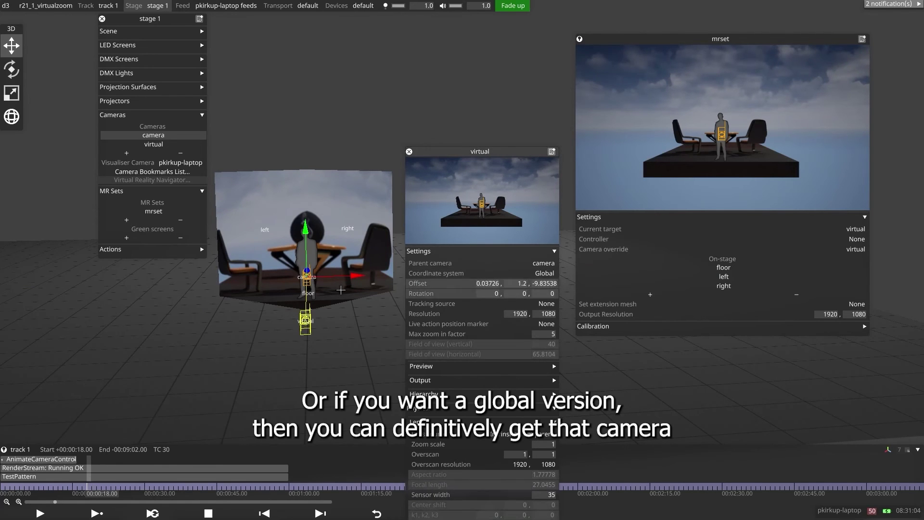
{"action": "left_click", "coordinate": [306, 322]}
{"action": "mouse_move", "coordinate": [346, 322]}
{"action": "left_mouse_down"}
{"action": "mouse_move", "coordinate": [297, 322]}
{"action": "mouse_move", "coordinate": [395, 305]}
{"action": "mouse_move", "coordinate": [352, 315]}
{"action": "left_mouse_up"}
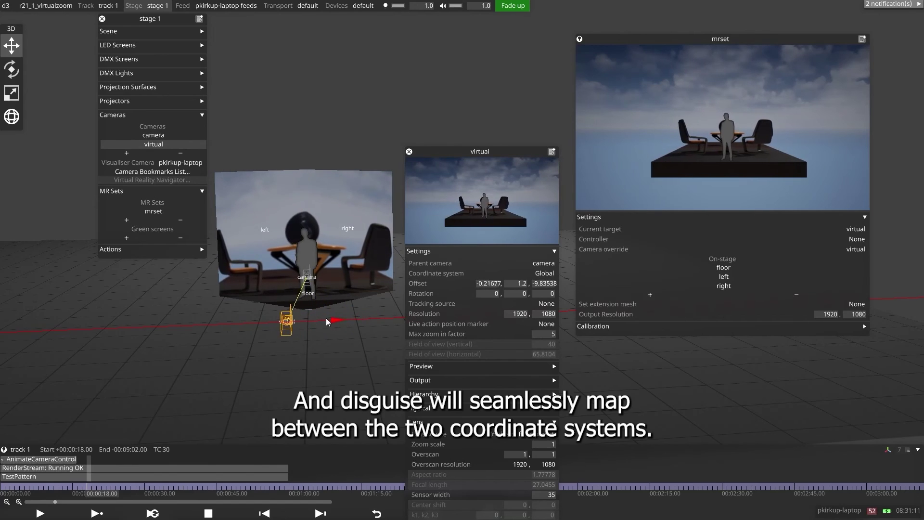
{"action": "left_click_drag", "start_coordinate": [324, 318], "coordinate": [315, 319]}
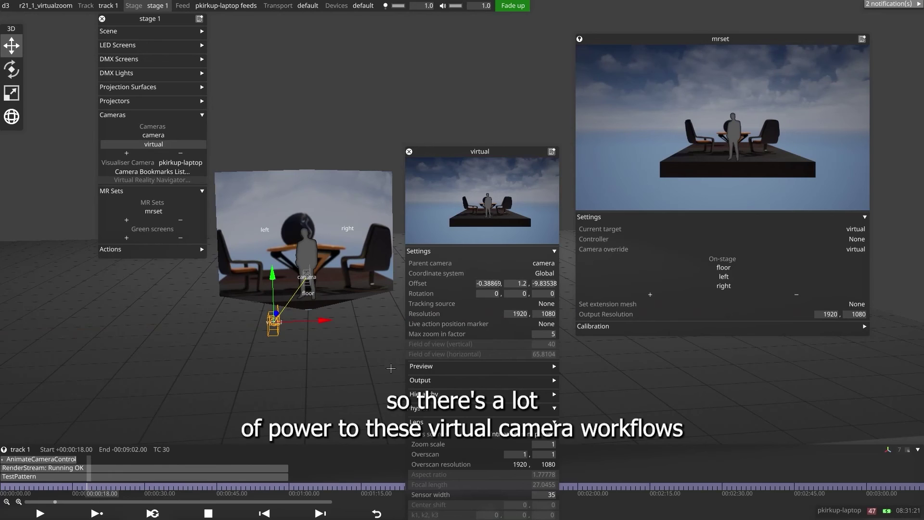
- Give mrset a new ListIndirectionController named list holding camera and virtual as resources
{"action": "left_click", "coordinate": [818, 239]}
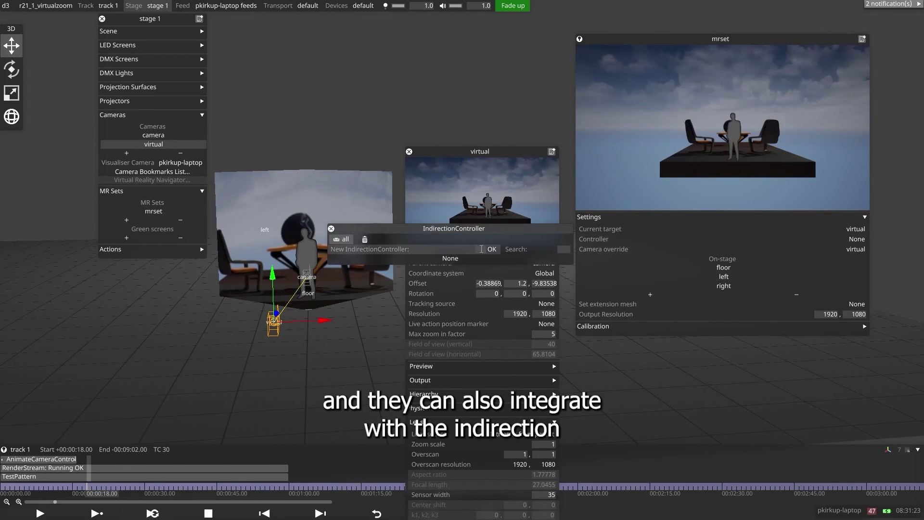
{"action": "type", "text": "list"}
{"action": "key", "text": "Return"}
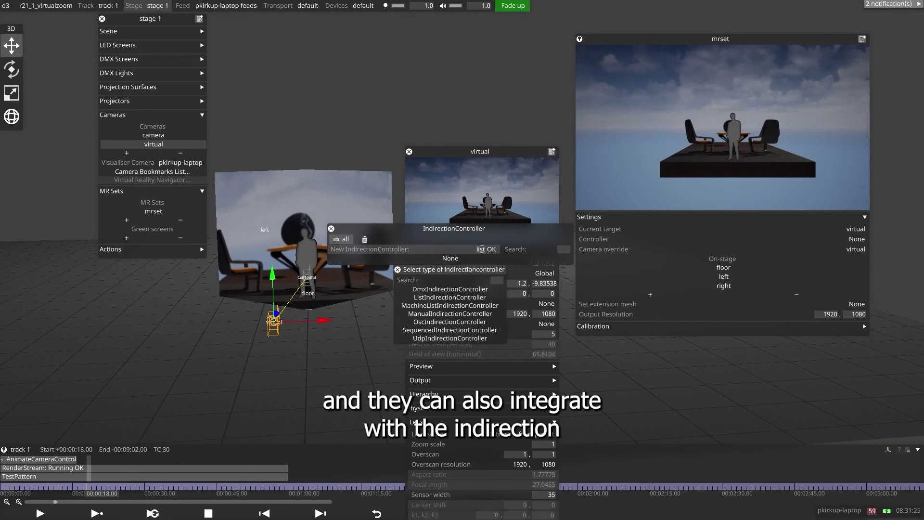
{"action": "left_click", "coordinate": [450, 297]}
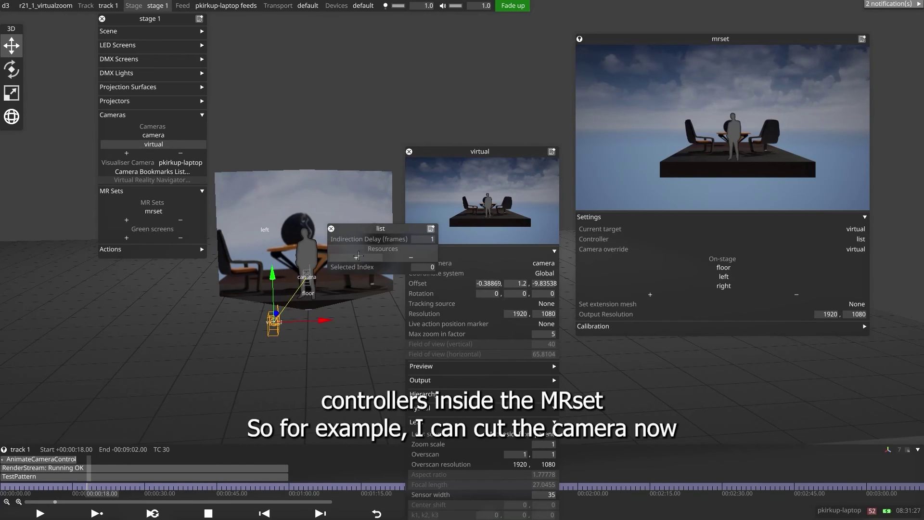
{"action": "left_click", "coordinate": [356, 257]}
{"action": "left_click", "coordinate": [383, 309]}
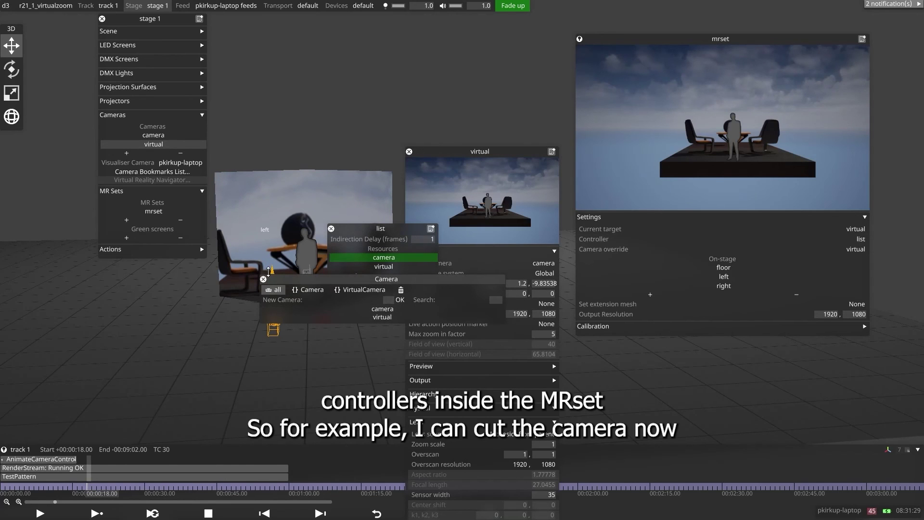
{"action": "left_click", "coordinate": [370, 317]}
{"action": "left_click_drag", "start_coordinate": [385, 229], "coordinate": [424, 45]}
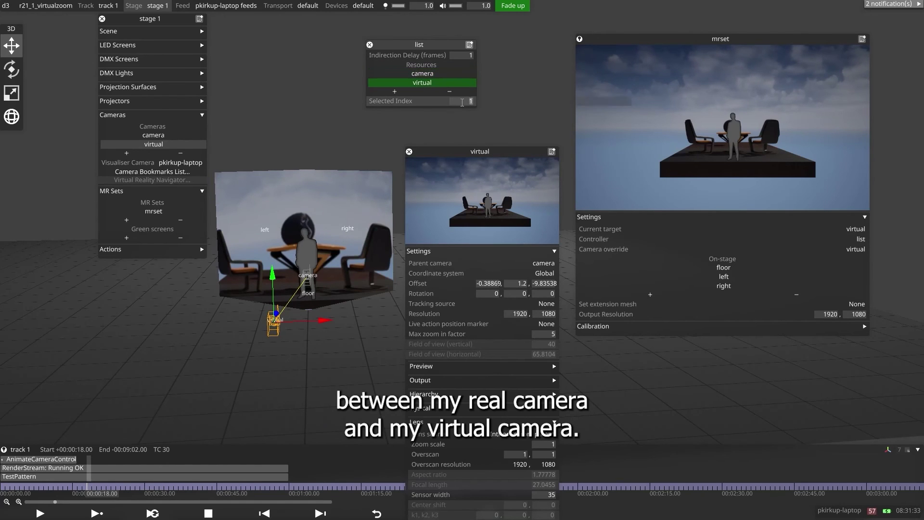
- Set mrset's Camera override to None and scroll Selected Index between 0 and 1
{"action": "left_click", "coordinate": [848, 247]}
{"action": "left_click", "coordinate": [392, 233]}
{"action": "scroll", "coordinate": [457, 102], "scroll_direction": "up", "scroll_amount": 1}
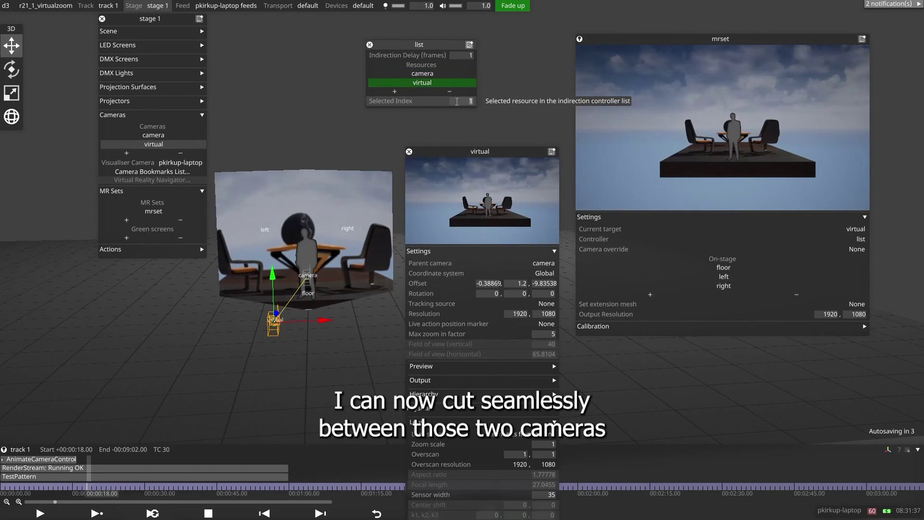
{"action": "scroll", "coordinate": [457, 102], "scroll_direction": "down", "scroll_amount": 1}
{"action": "scroll", "coordinate": [456, 102], "scroll_direction": "up", "scroll_amount": 1}
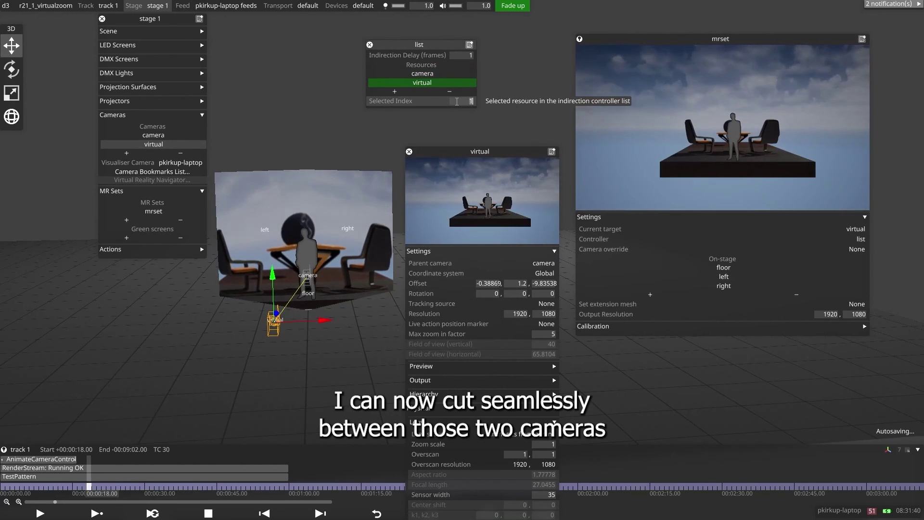
{"action": "scroll", "coordinate": [456, 102], "scroll_direction": "down", "scroll_amount": 1}
- Leave Selected Index at 1 and inspect its range and expression settings
{"action": "scroll", "coordinate": [456, 101], "scroll_direction": "up", "scroll_amount": 1}
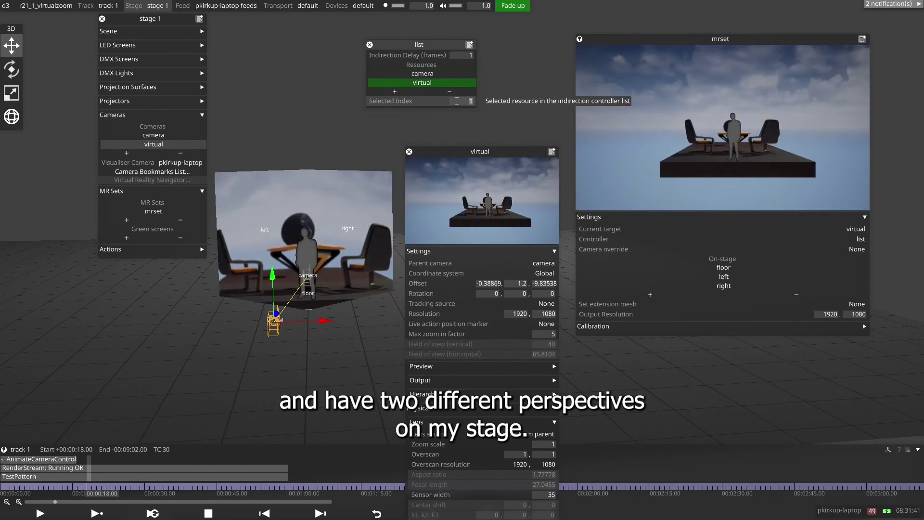
{"action": "scroll", "coordinate": [457, 101], "scroll_direction": "down", "scroll_amount": 1}
{"action": "scroll", "coordinate": [456, 102], "scroll_direction": "up", "scroll_amount": 1}
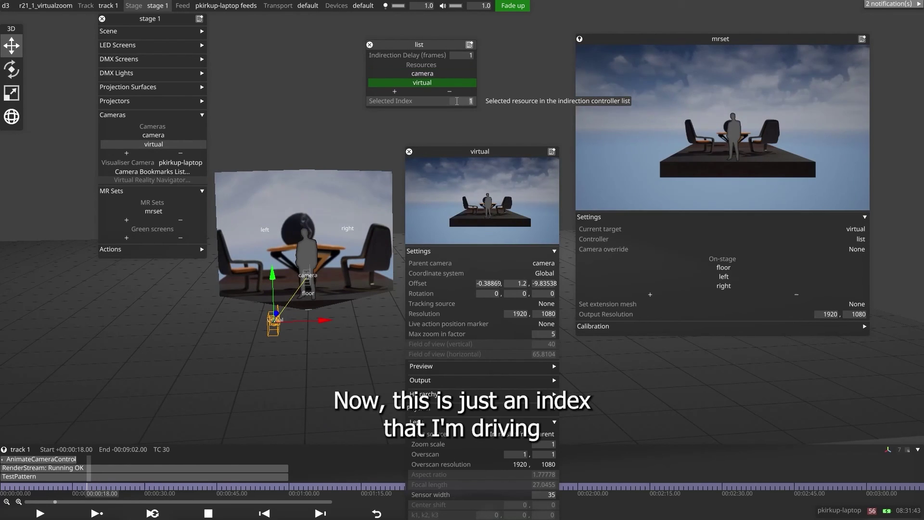
{"action": "right_click", "coordinate": [389, 103]}
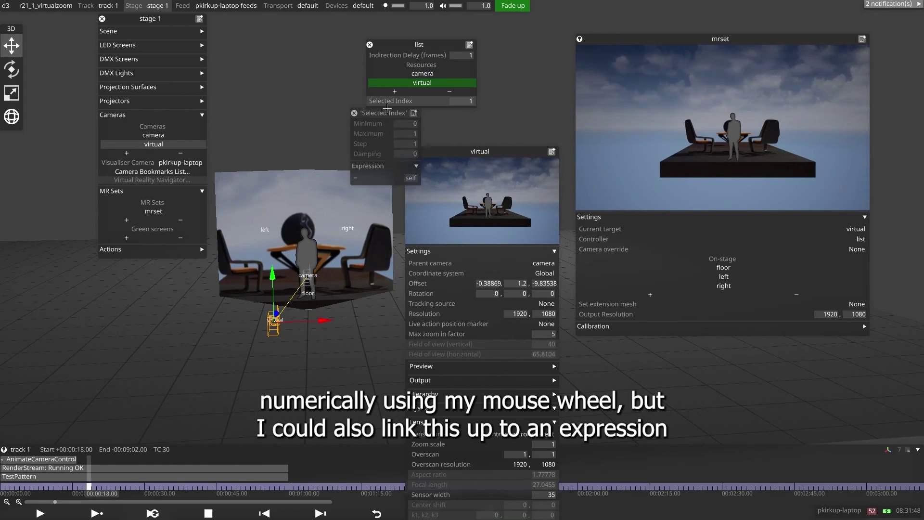
{"action": "left_click", "coordinate": [353, 113]}
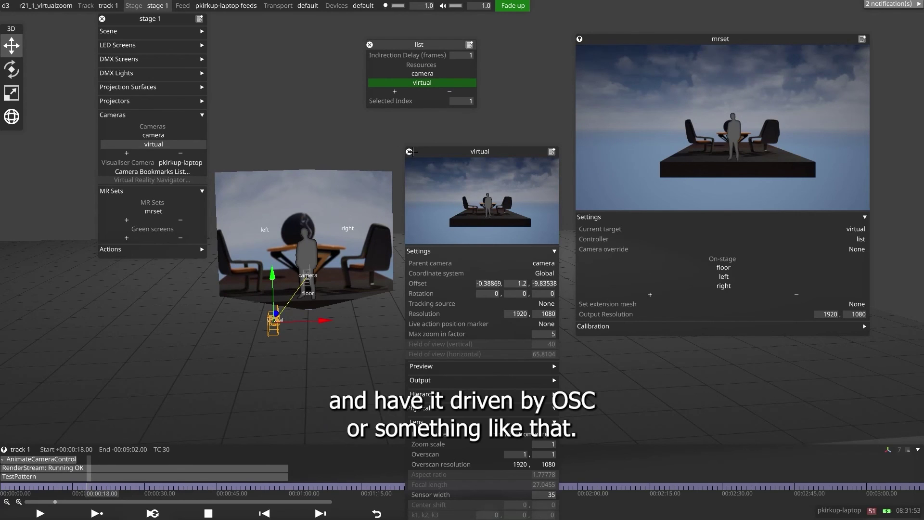
- Cut mrset between cameras by entering Selected Index 0, 1, 0, 1, then close the virtual camera panel
{"action": "left_click", "coordinate": [460, 100]}
{"action": "type", "text": "0"}
{"action": "key", "text": "Return"}
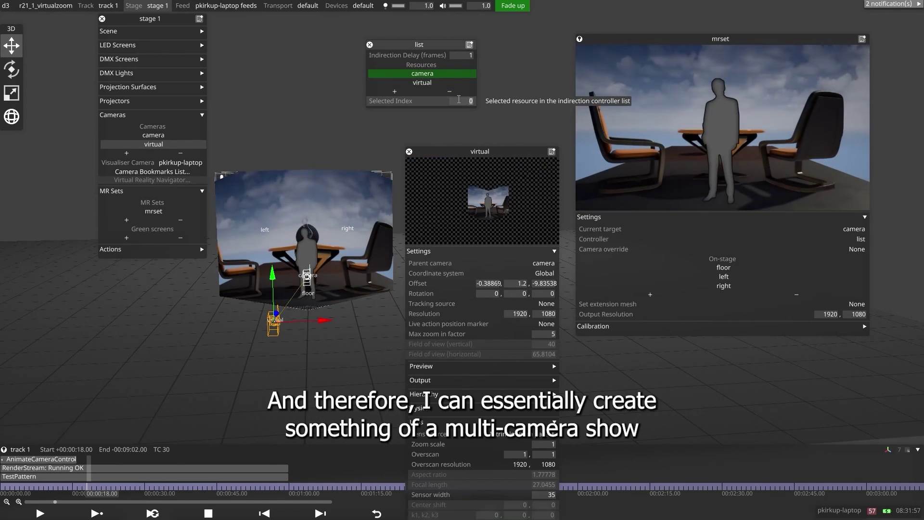
{"action": "type", "text": "1"}
{"action": "key", "text": "Return"}
{"action": "type", "text": "0"}
{"action": "key", "text": "Return"}
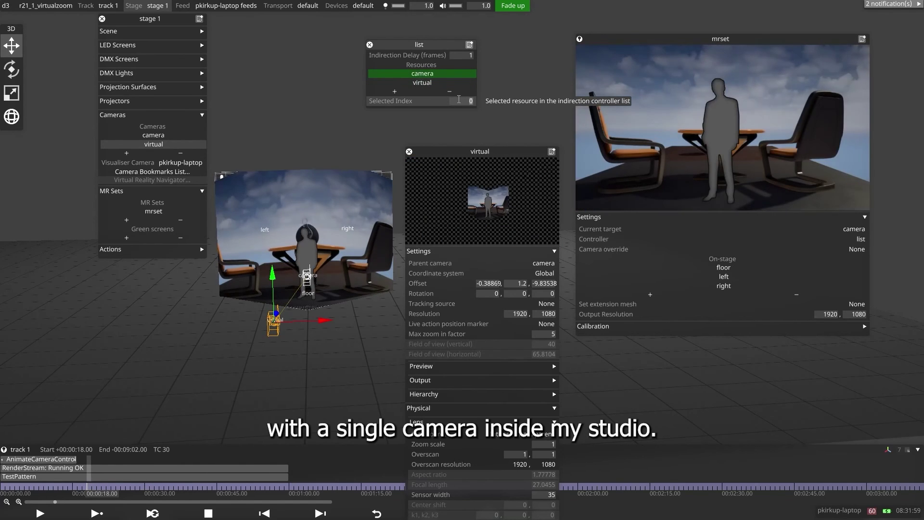
{"action": "type", "text": "1"}
{"action": "key", "text": "Return"}
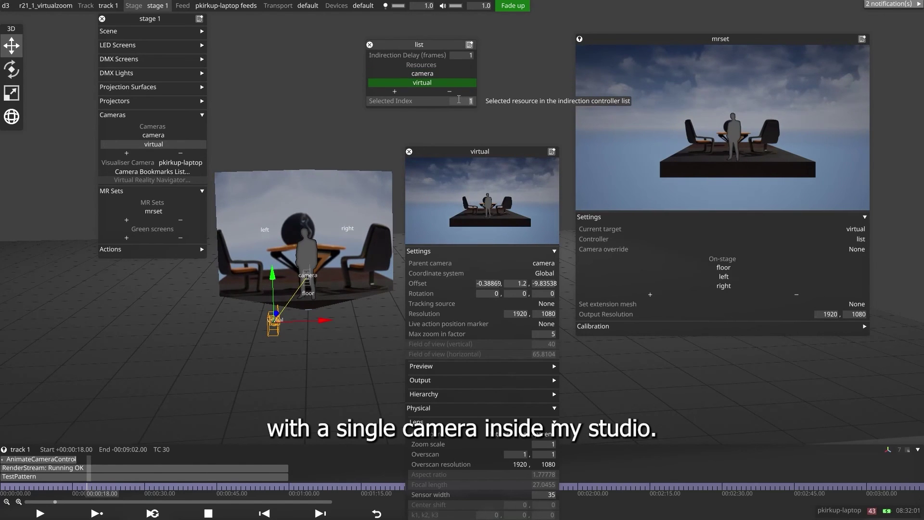
{"action": "left_click", "coordinate": [409, 151]}
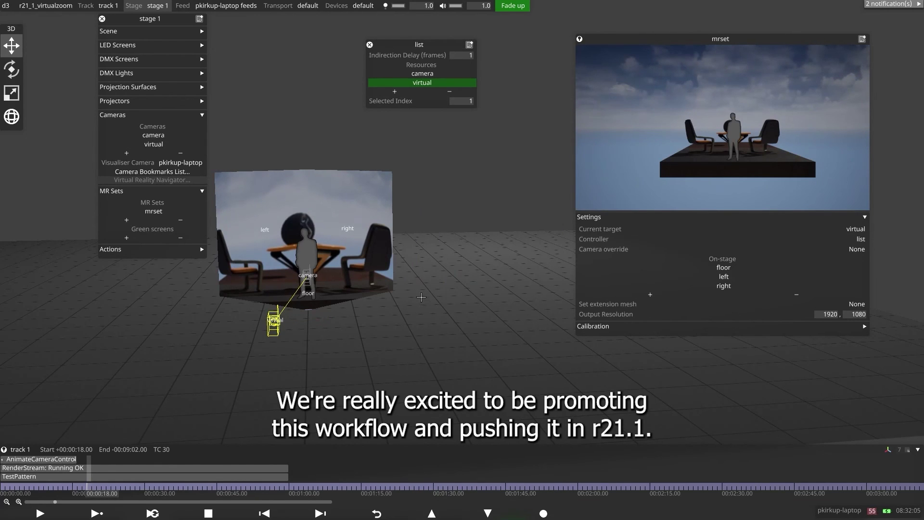